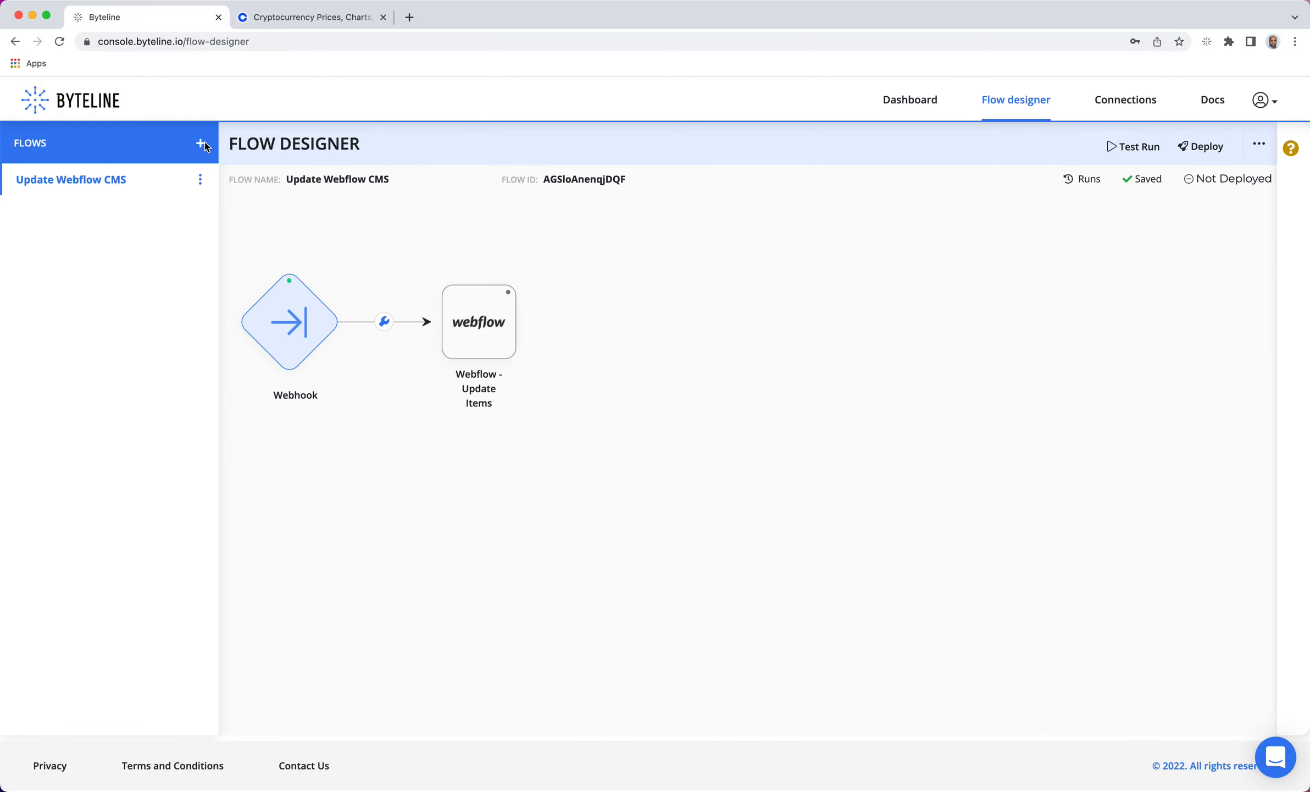
# Create a flow named "web scraper" with a Scheduler trigger and save the trigger's default weekly schedule.
pyautogui.click(201, 144)
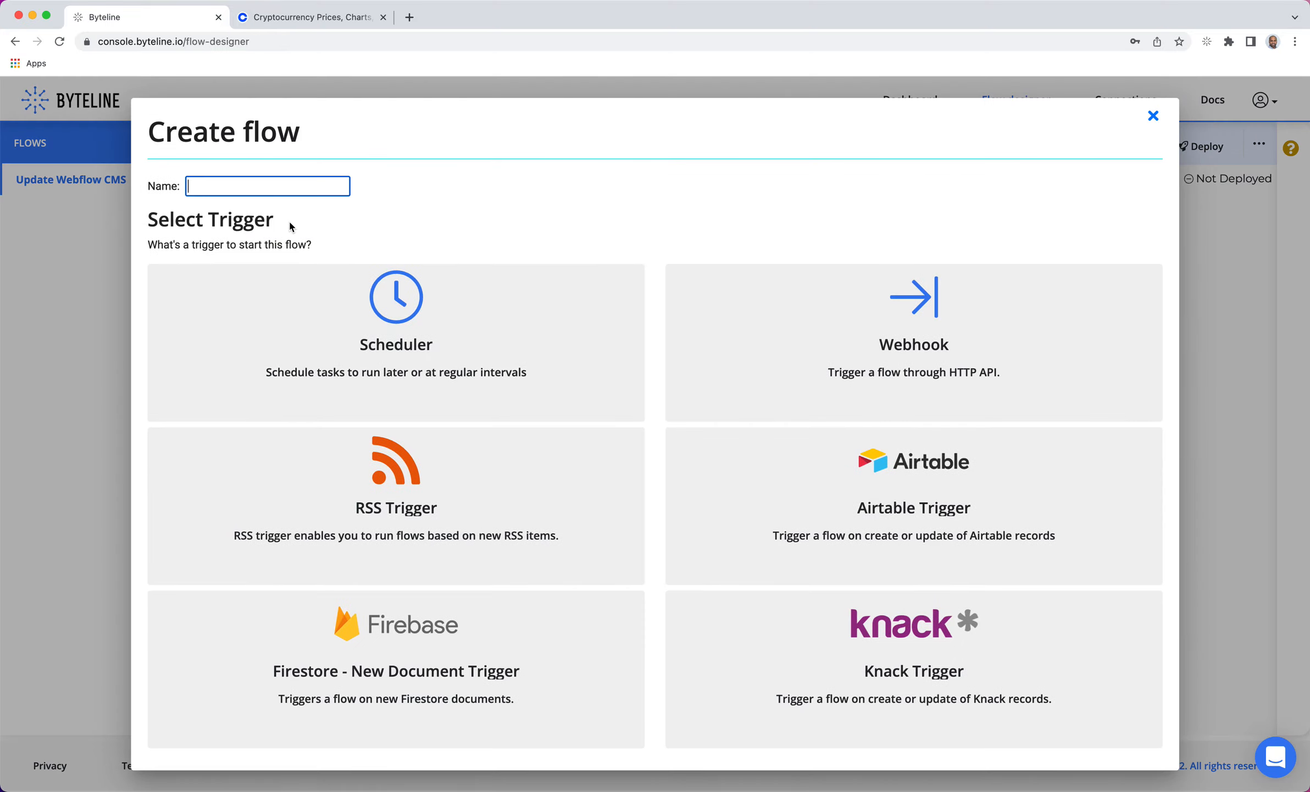
pyautogui.write('web scraper')
pyautogui.click(369, 346)
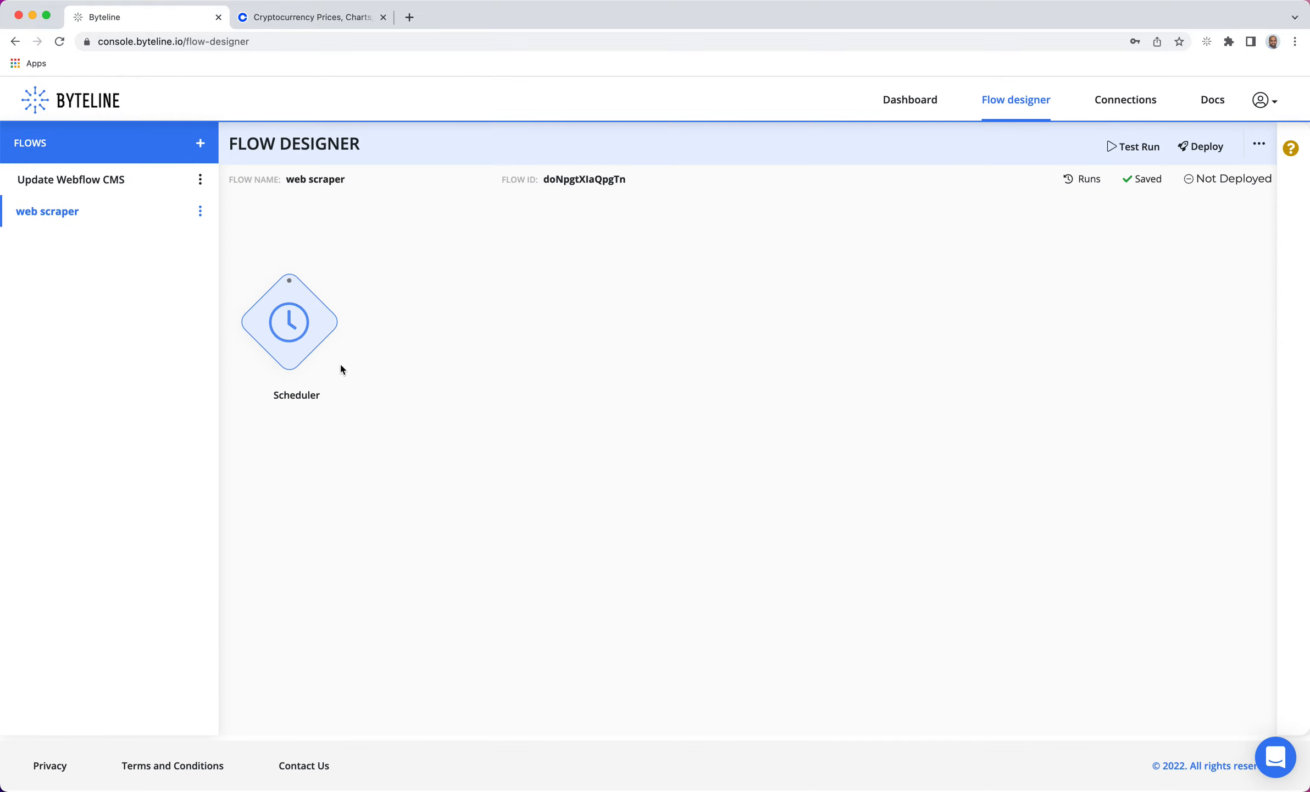
pyautogui.click(288, 372)
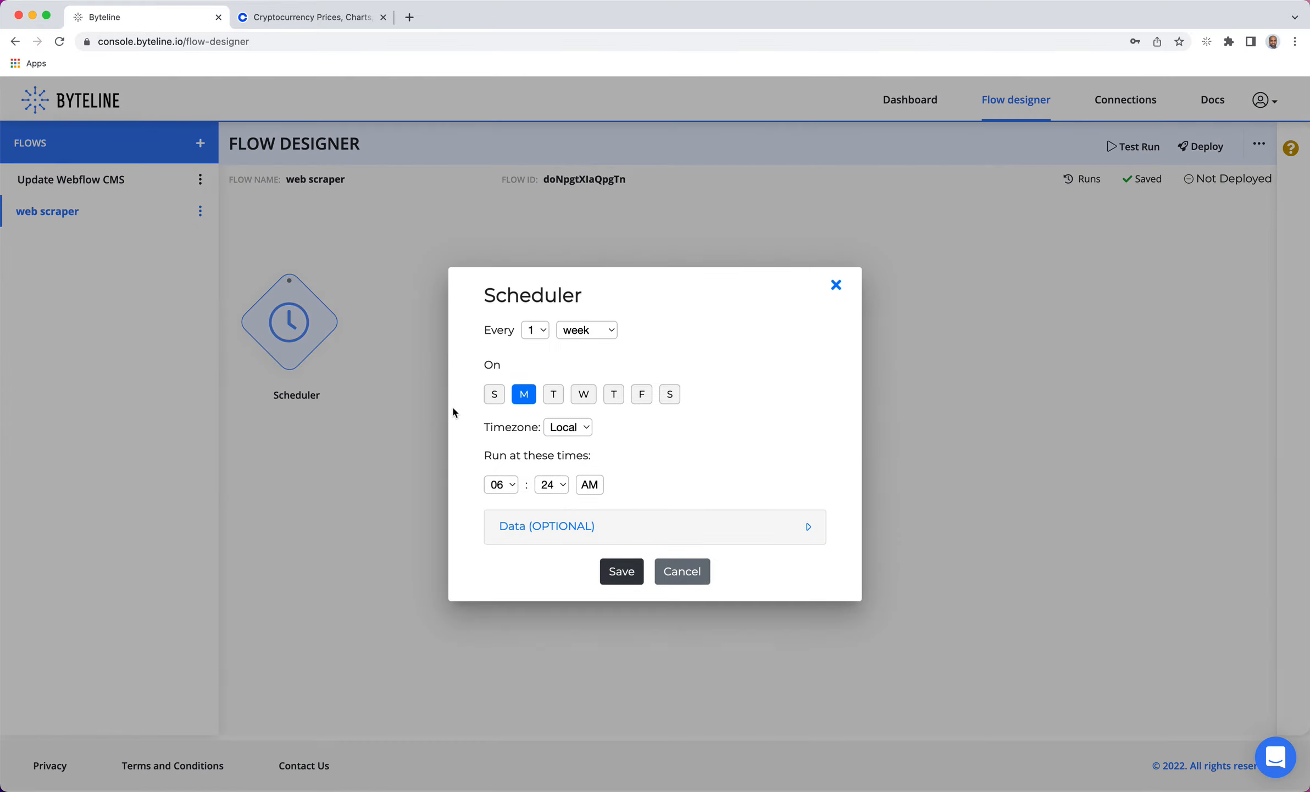
pyautogui.click(619, 572)
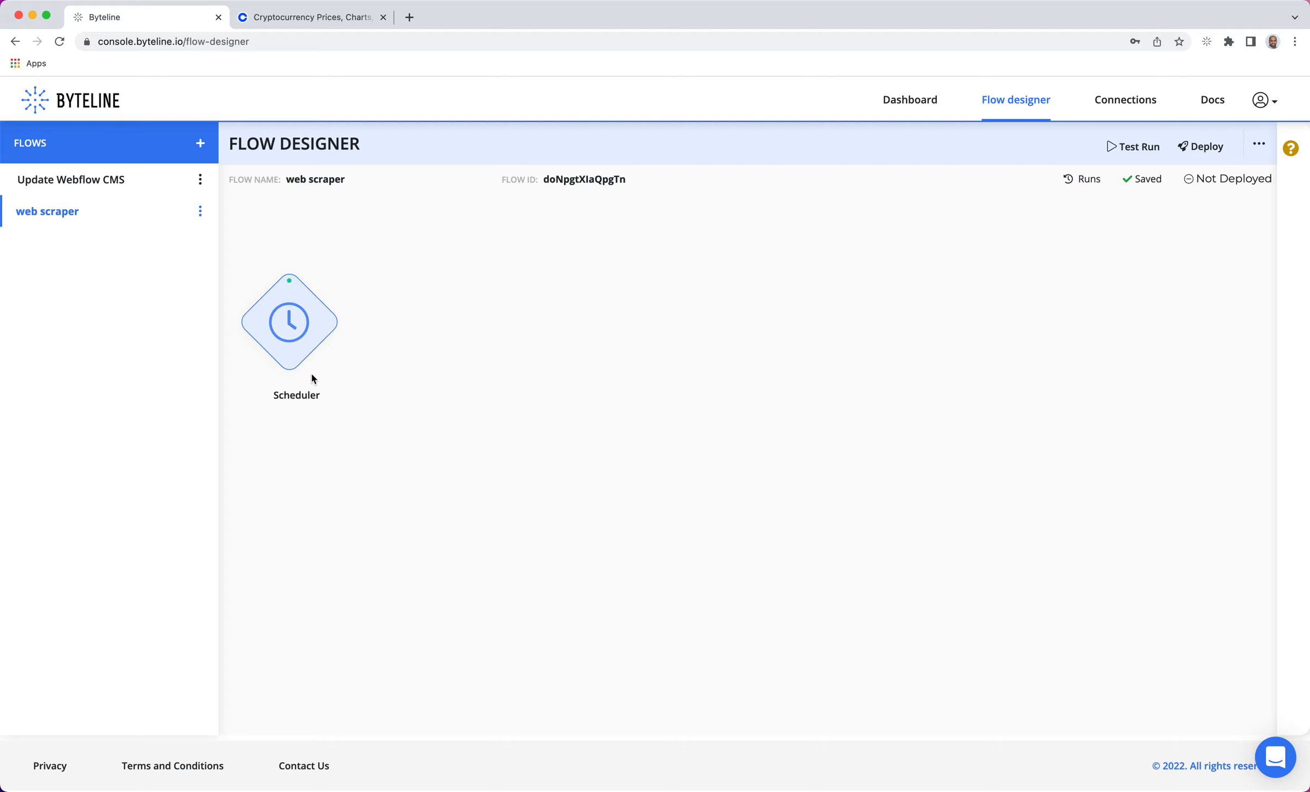
# Add a Web Scraper node after the Scheduler and open its configuration.
pyautogui.click(310, 374)
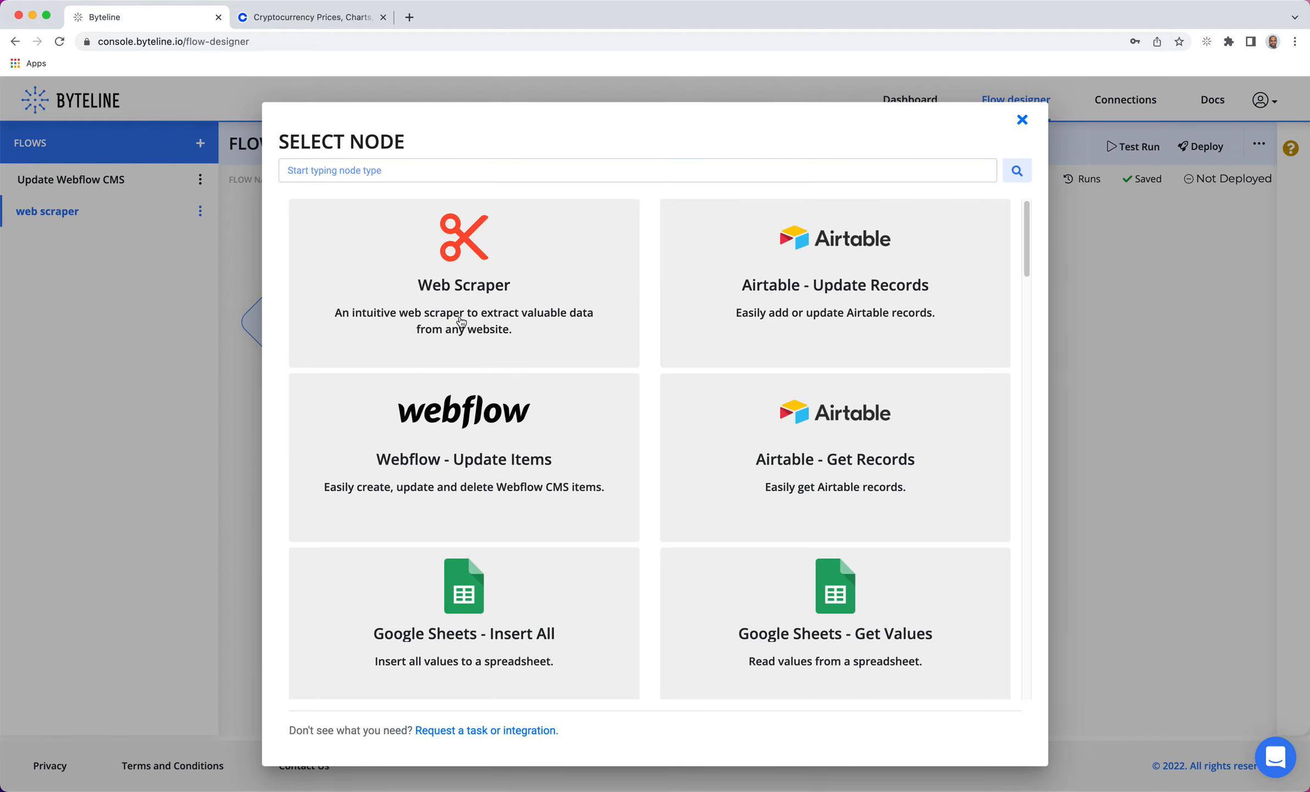
pyautogui.click(467, 268)
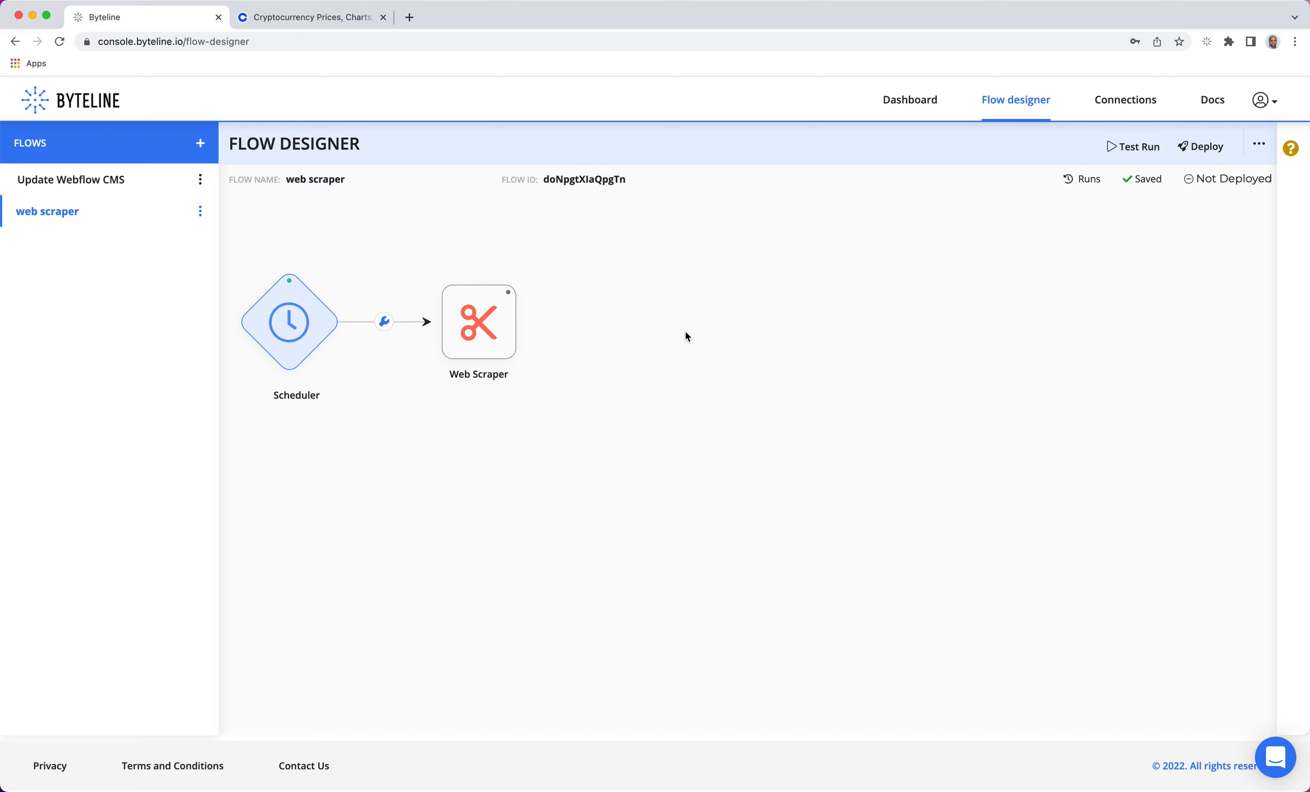
pyautogui.moveTo(475, 328)
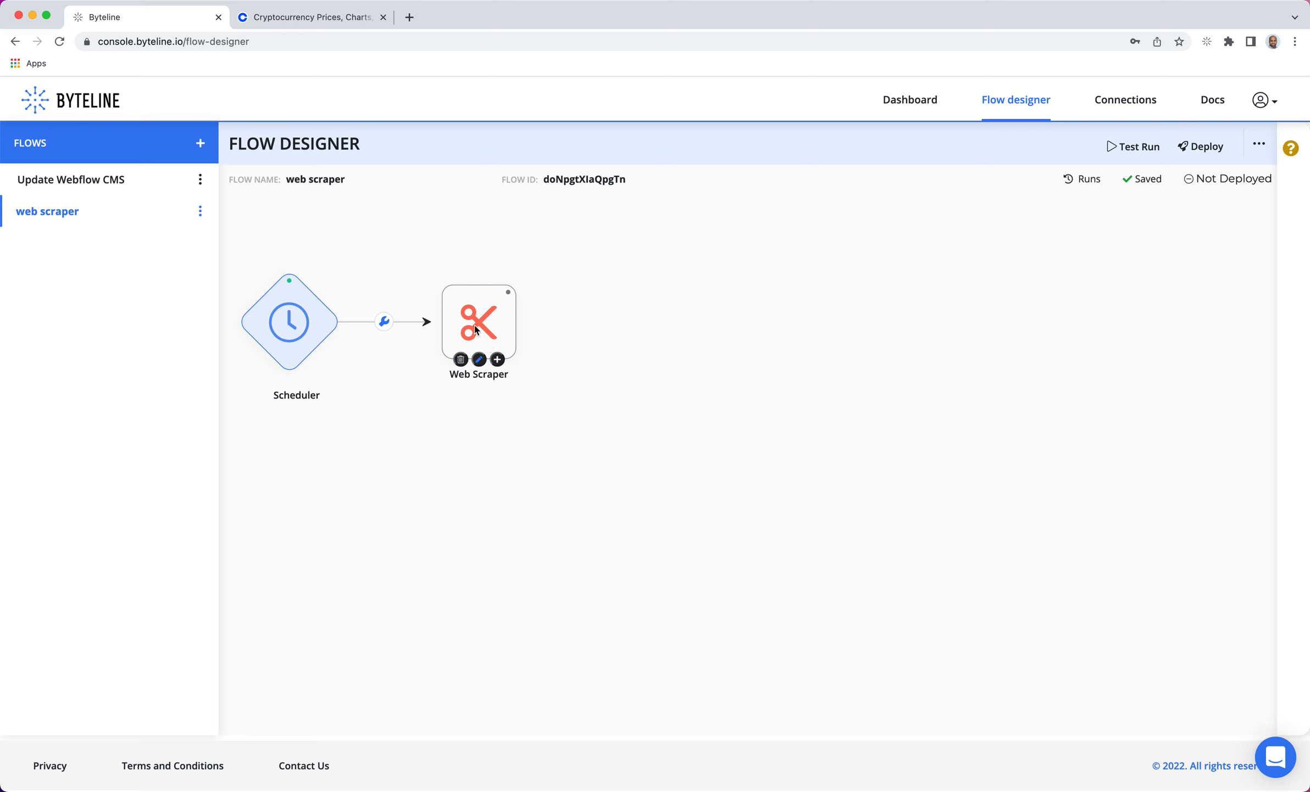
pyautogui.click(498, 360)
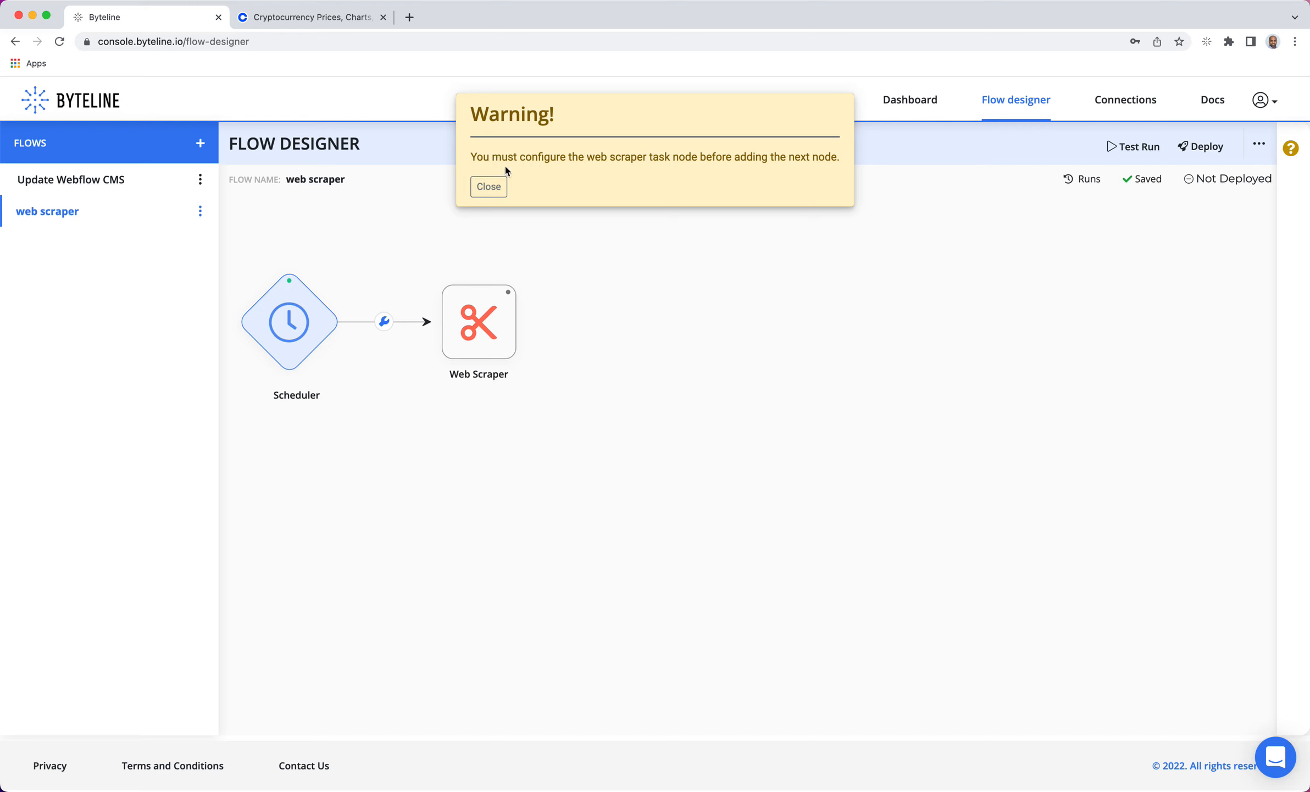
pyautogui.moveTo(483, 355)
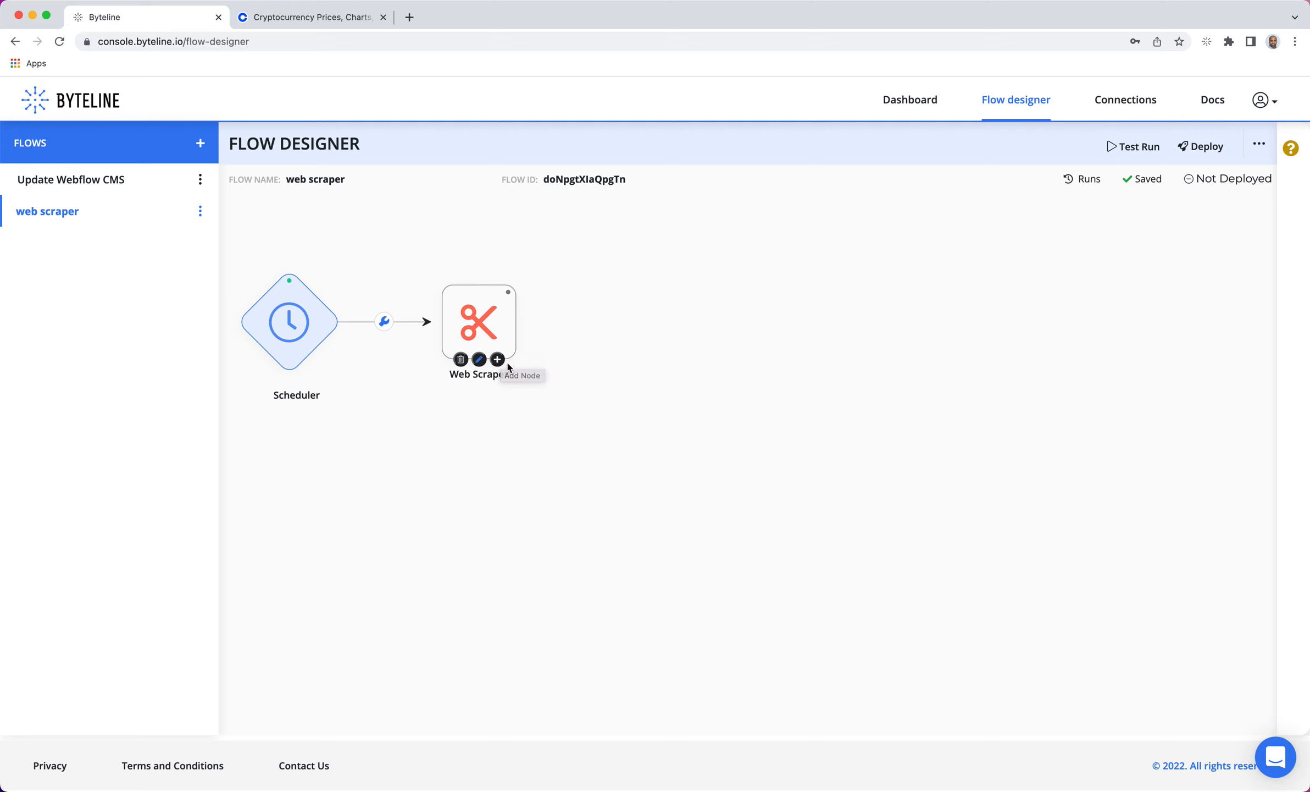
pyautogui.click(480, 360)
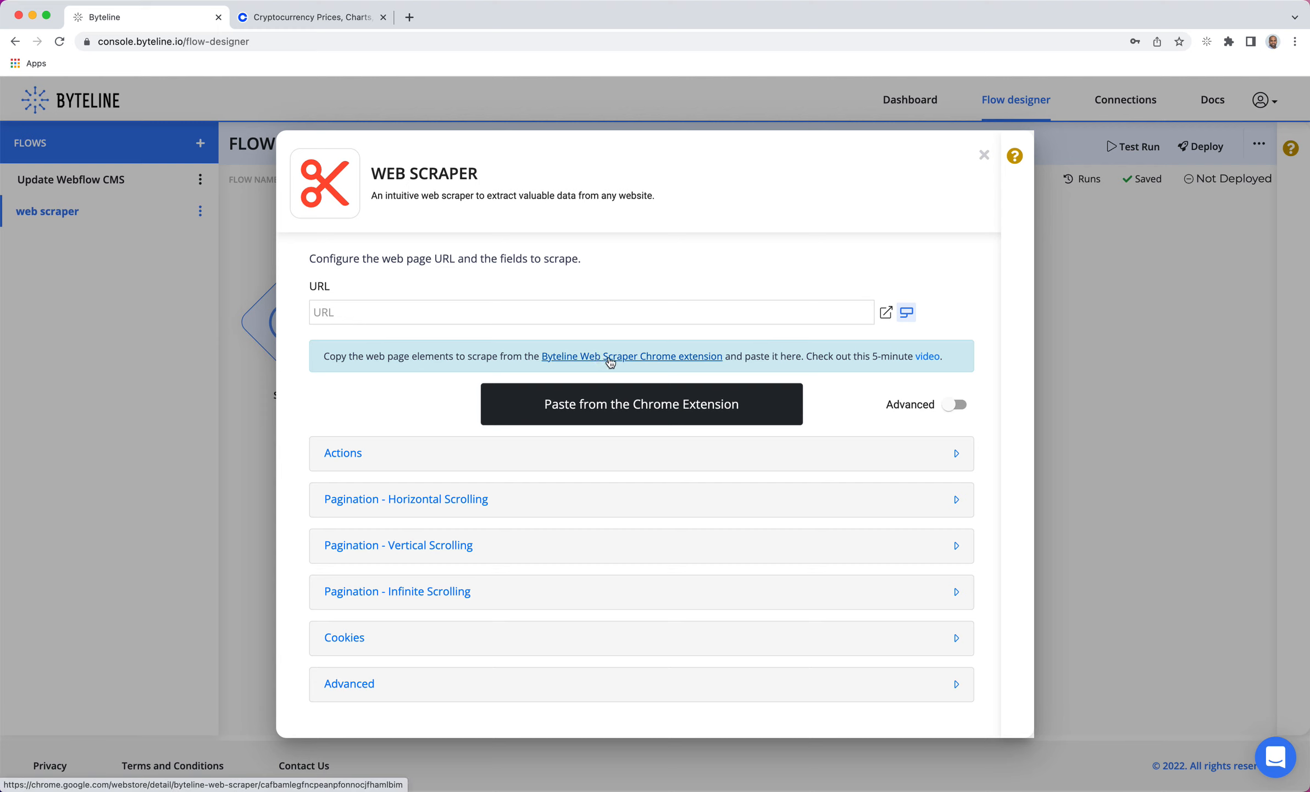
# Switch to the Coinbase price page and enable the Byteline Web Scraper extension there.
pyautogui.click(322, 17)
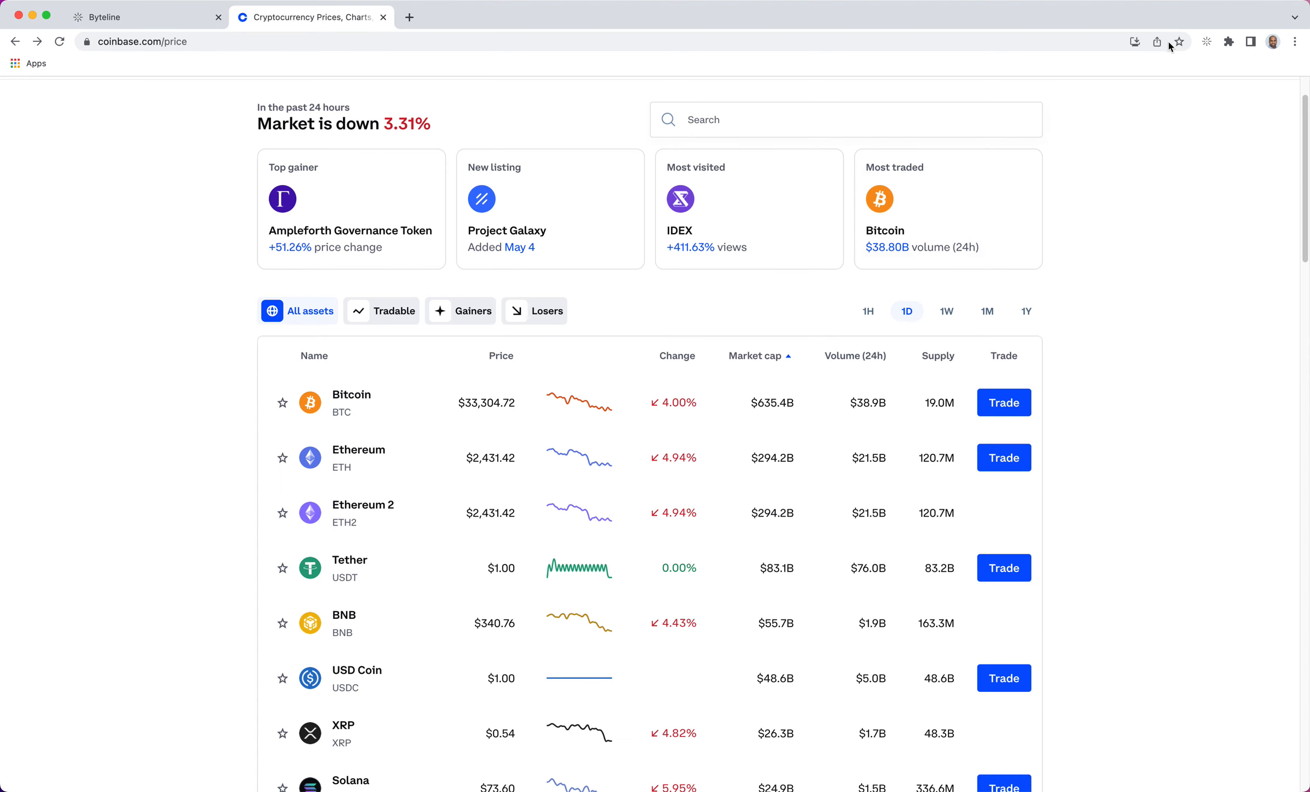
pyautogui.click(1206, 44)
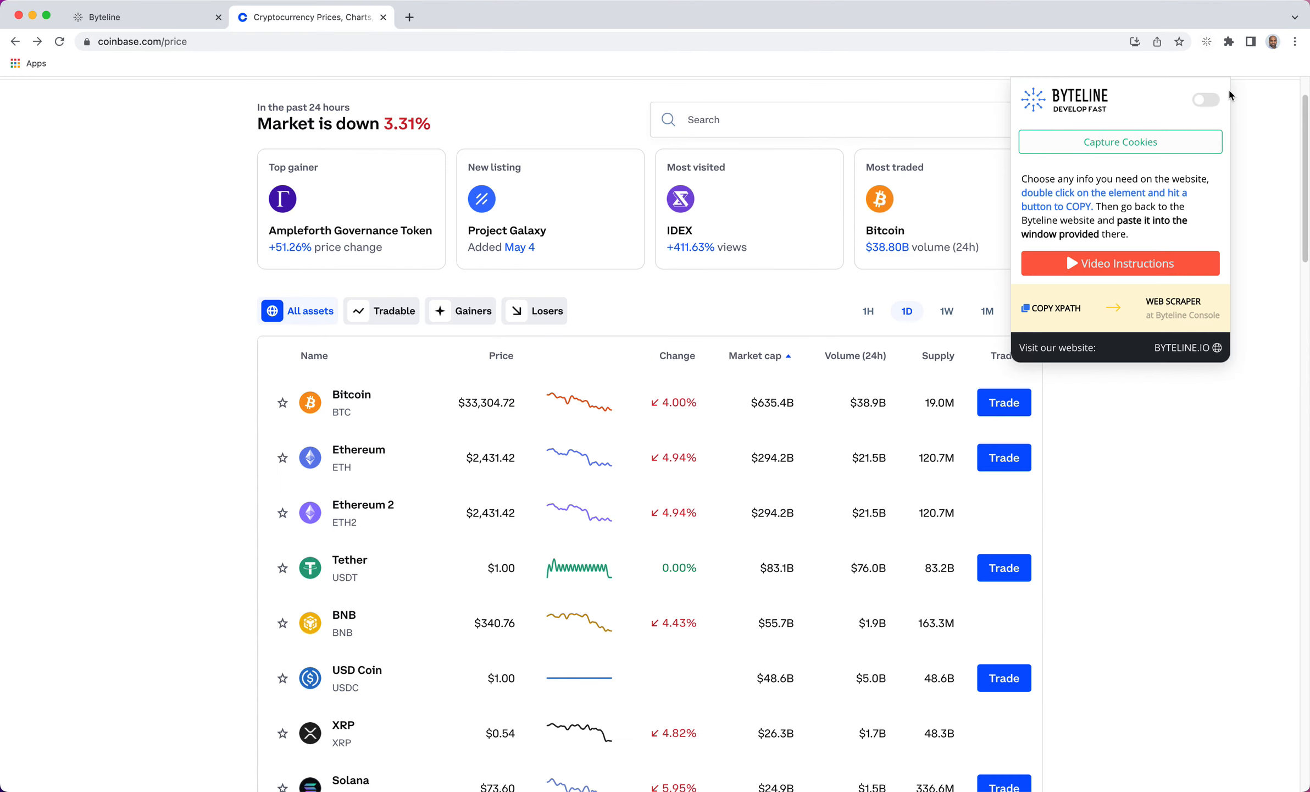
pyautogui.click(1206, 100)
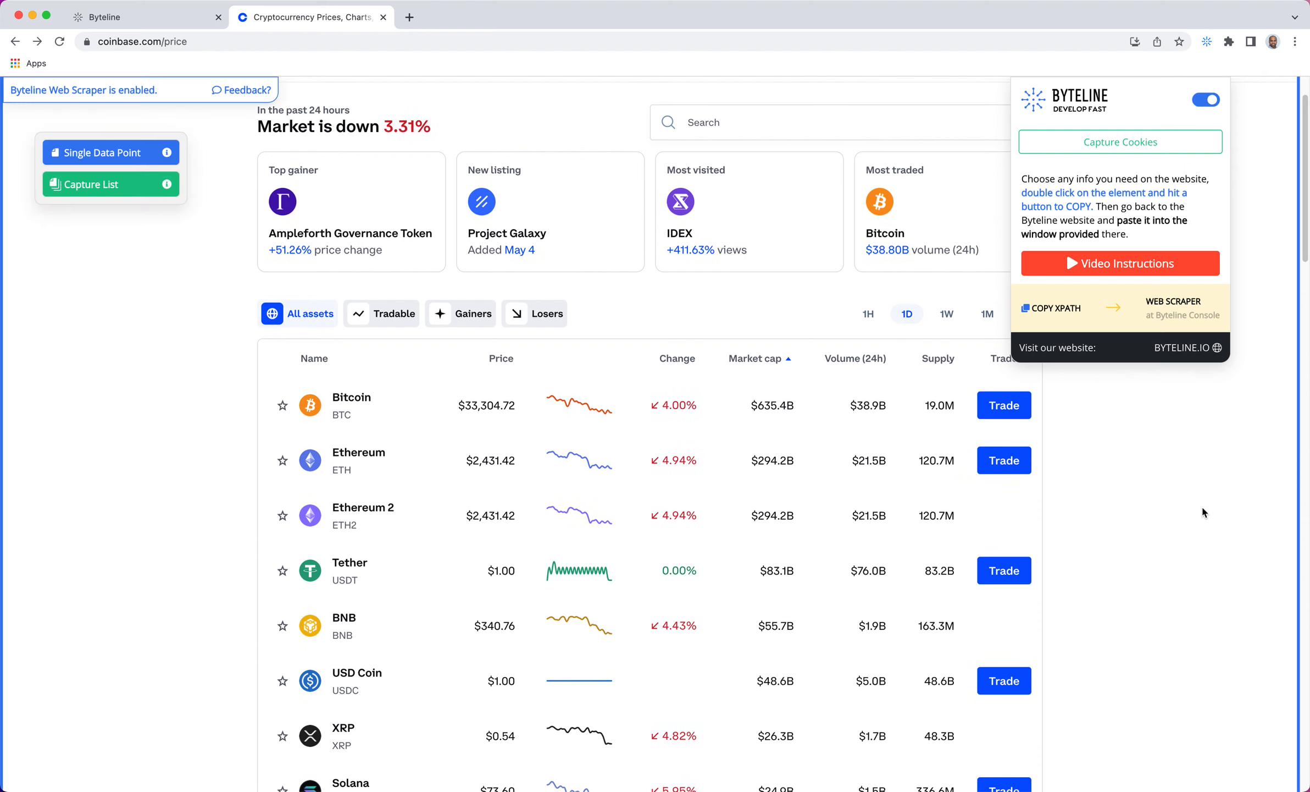
pyautogui.click(1200, 507)
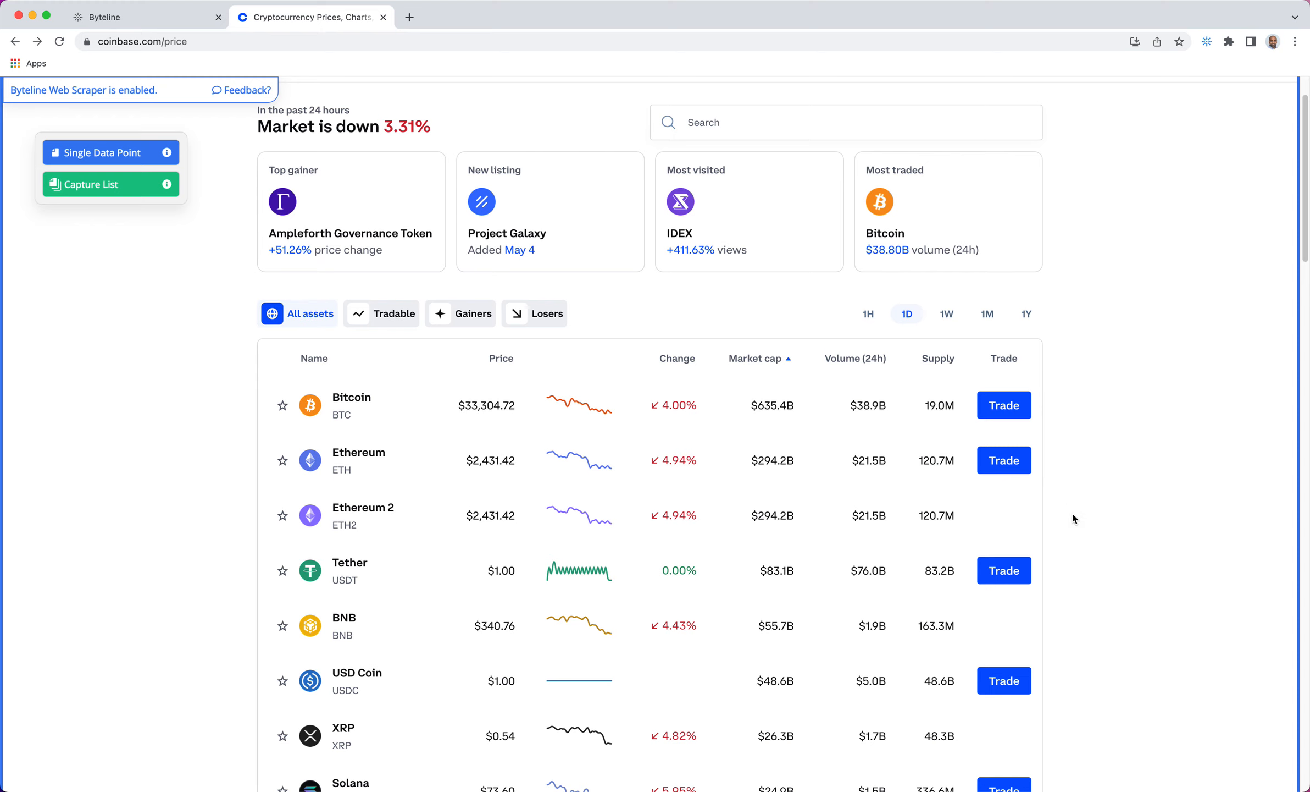
# Start a list capture on the Coinbase page and select the coin table rows as the repeating element.
pyautogui.click(94, 185)
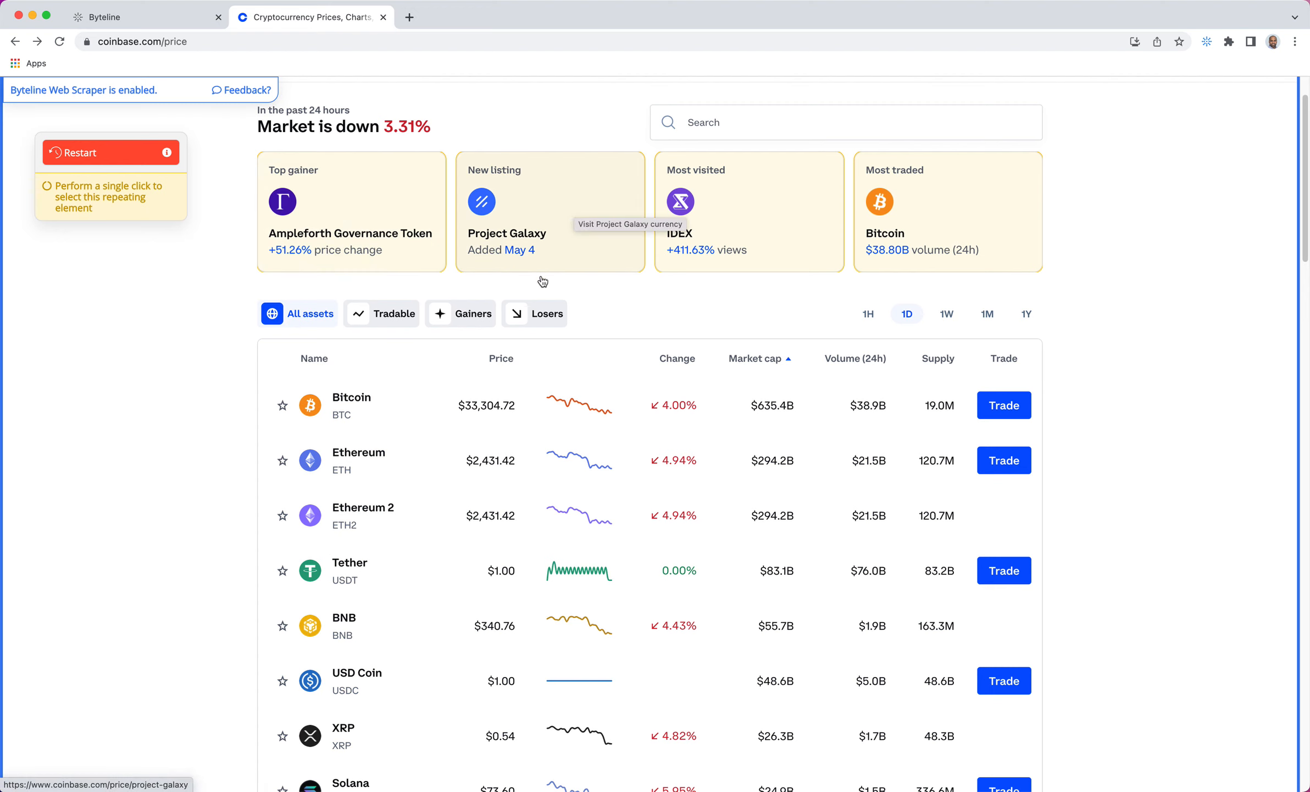
pyautogui.click(420, 453)
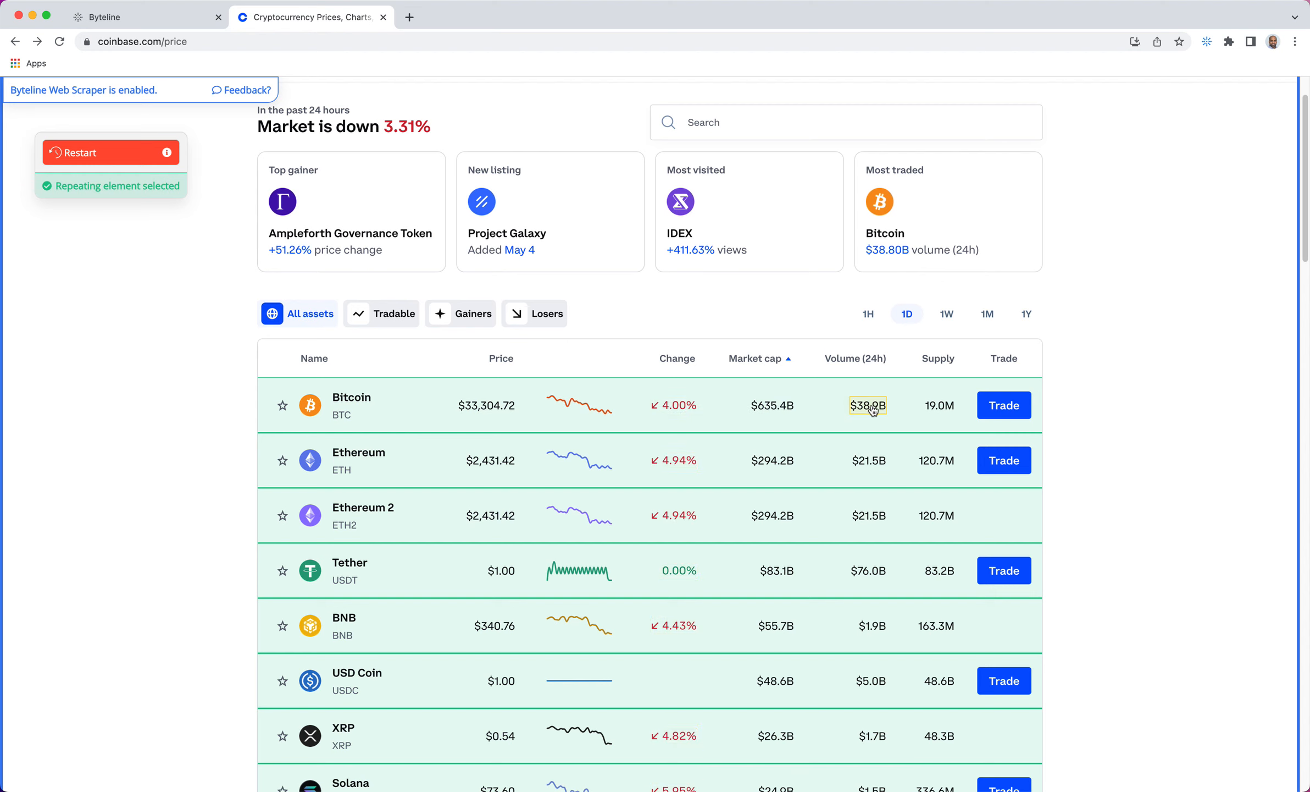
pyautogui.click(774, 399)
pyautogui.click(750, 404)
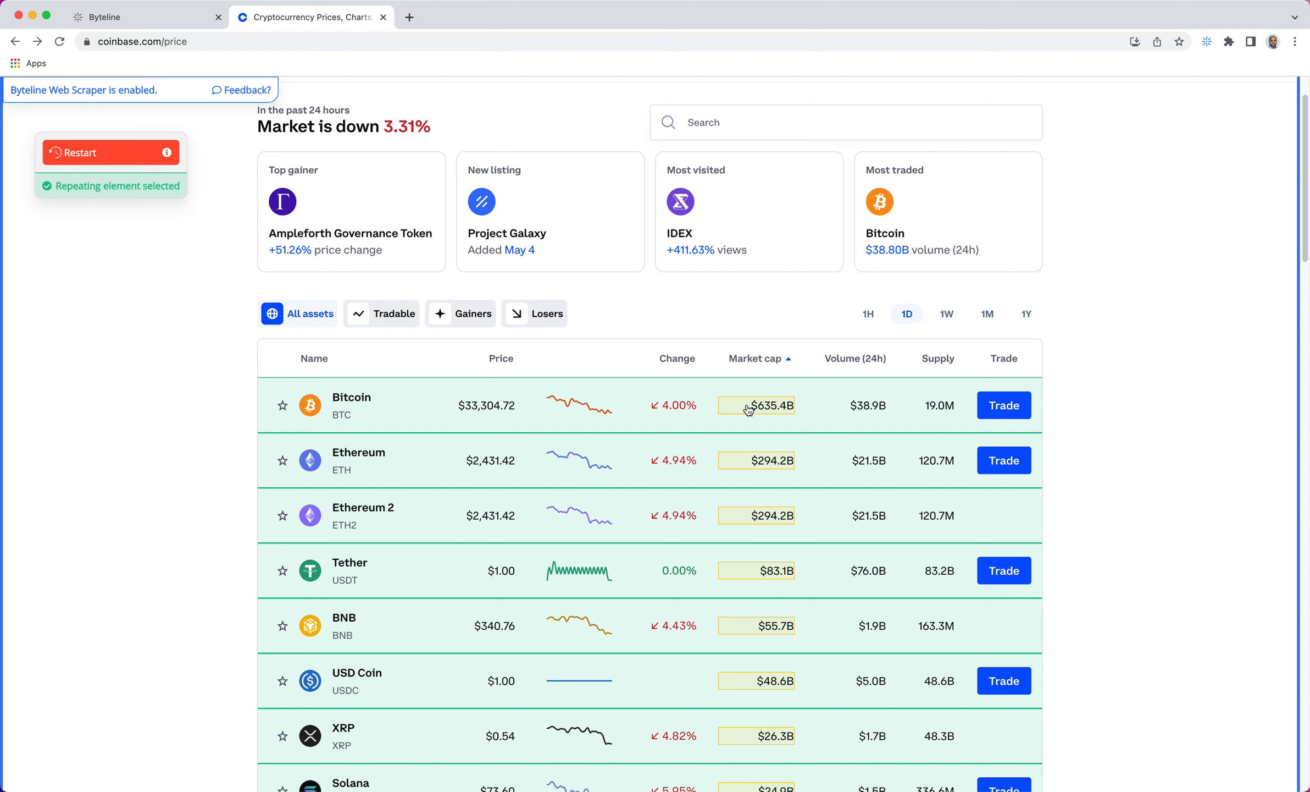
# Copy the coin name from the Bitcoin row as repeating text and paste it into the Byteline Web Scraper configuration.
pyautogui.click(361, 402)
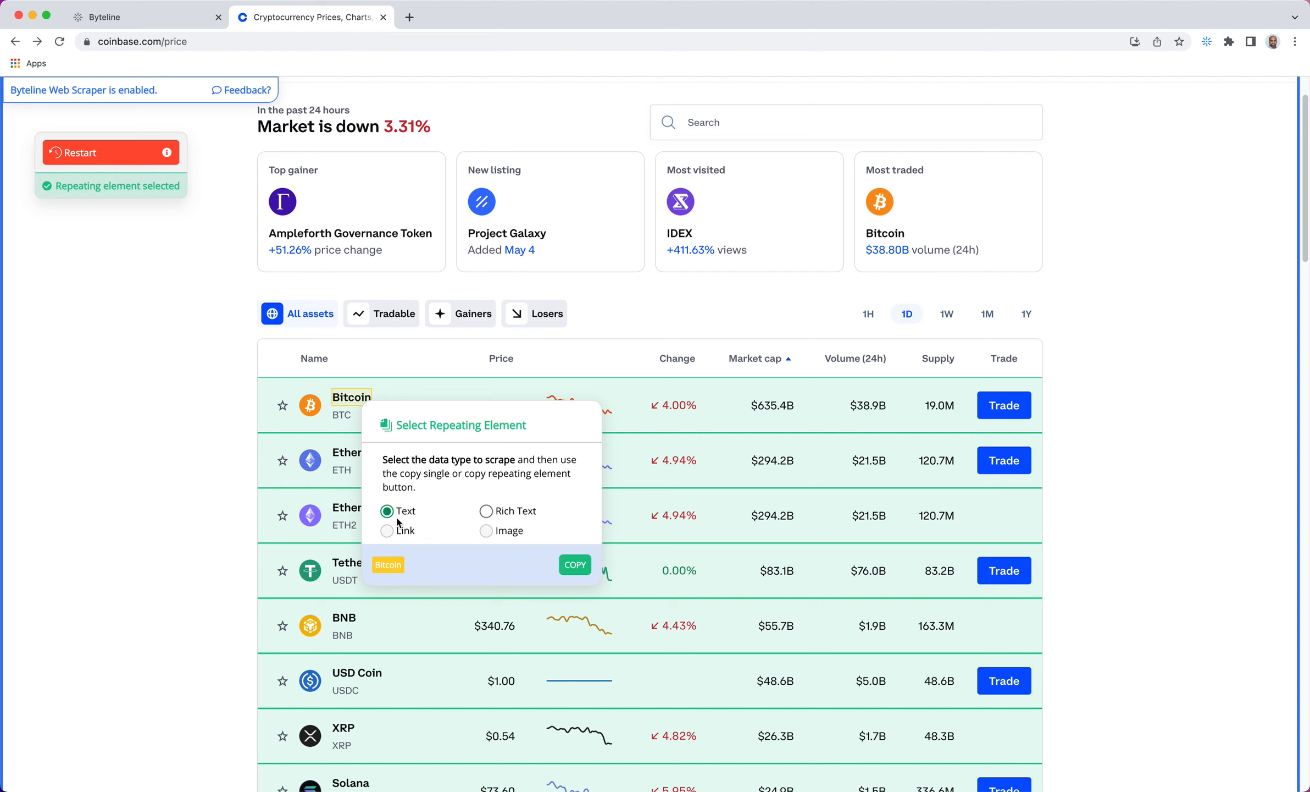
pyautogui.click(574, 564)
pyautogui.click(162, 22)
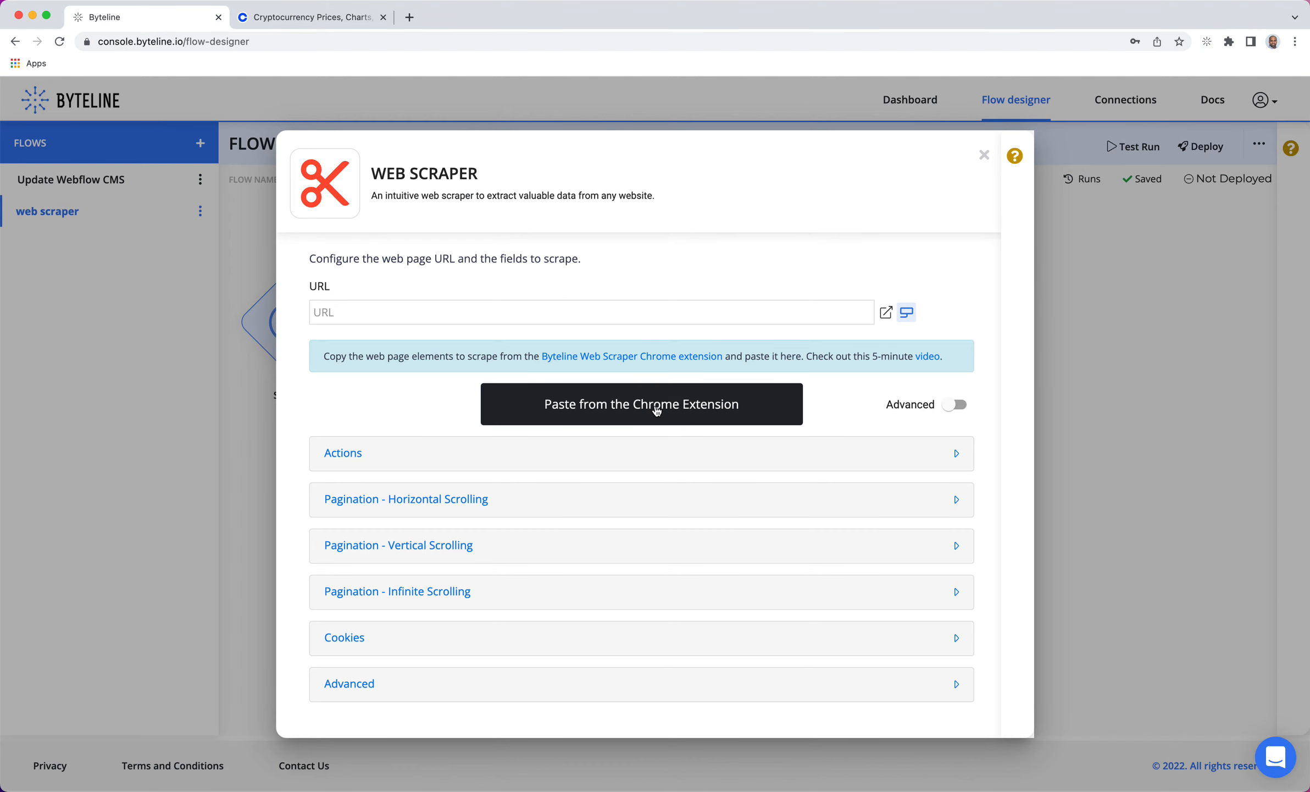
pyautogui.click(619, 409)
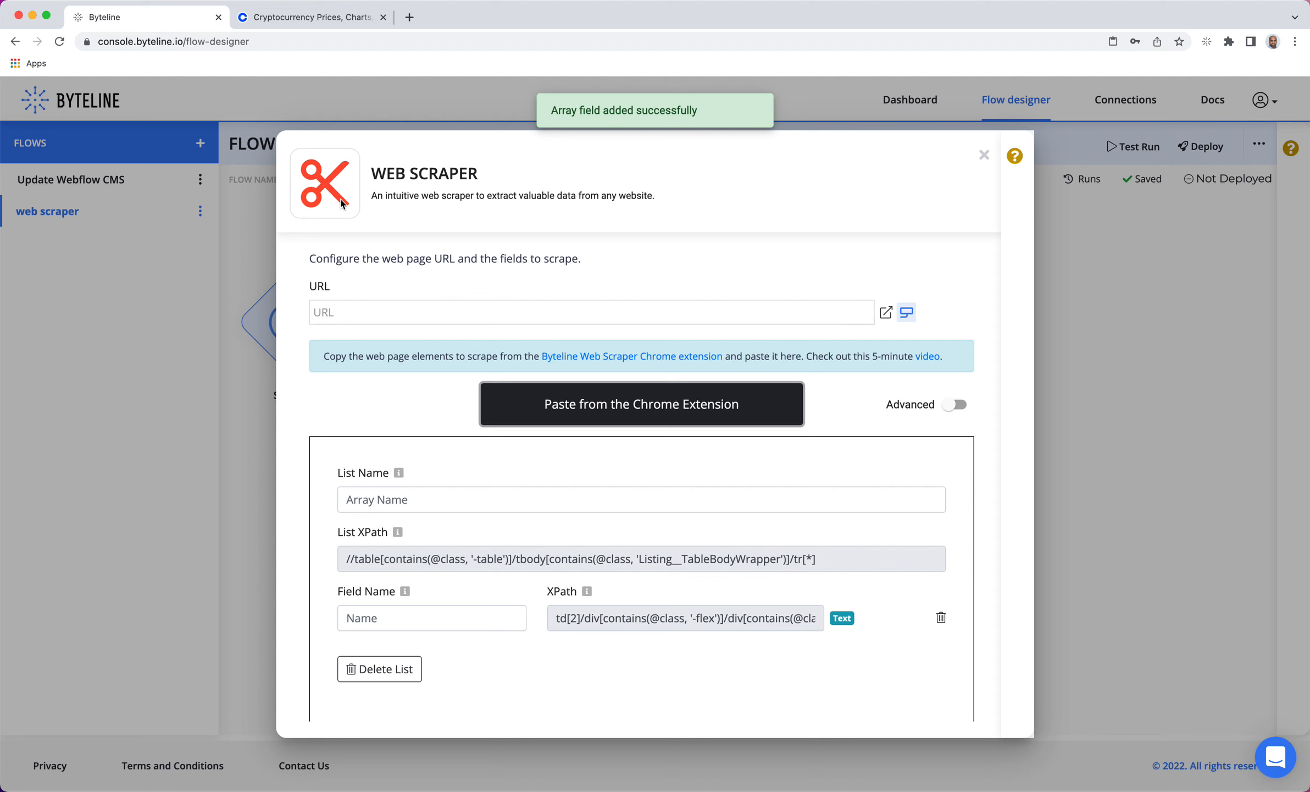
# Copy the BTC symbol from the Coinbase list as a repeating element and add it to the Web Scraper configuration.
pyautogui.click(273, 20)
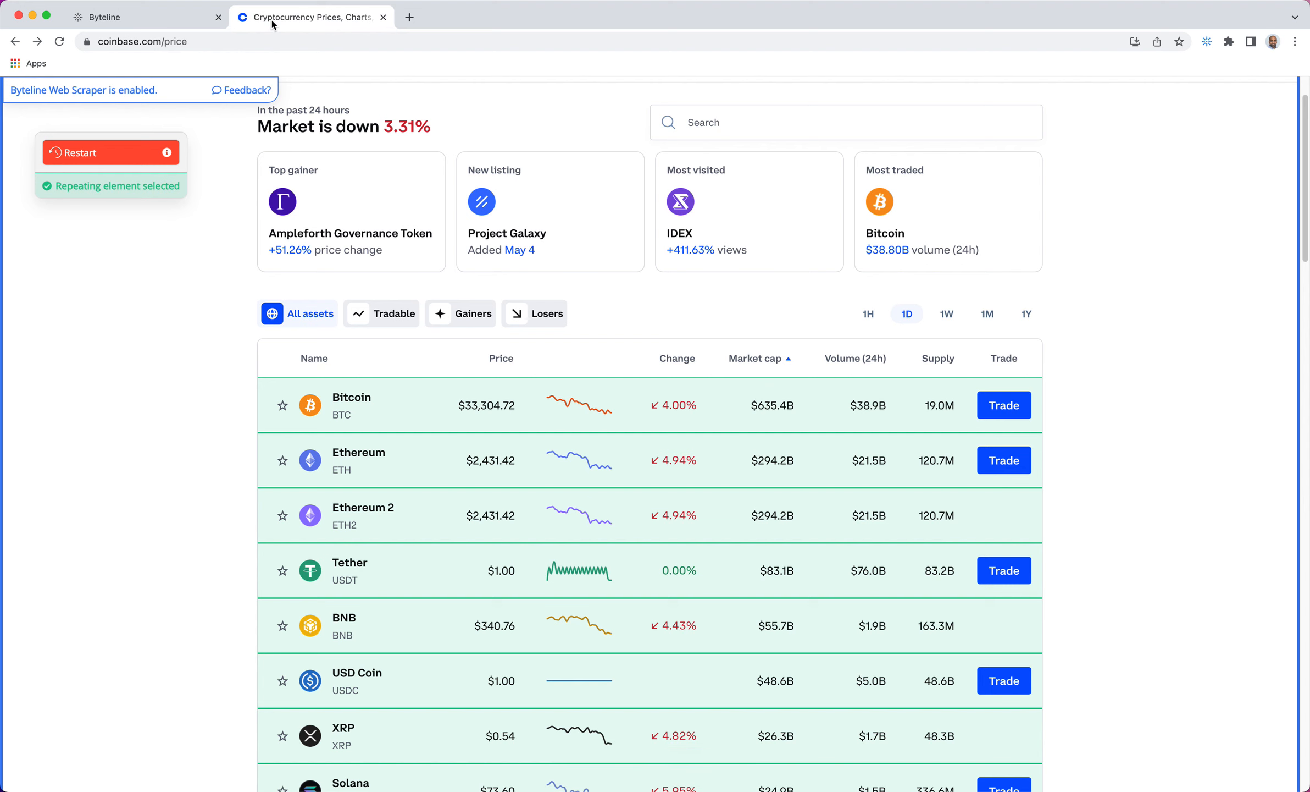
pyautogui.click(346, 416)
pyautogui.click(555, 580)
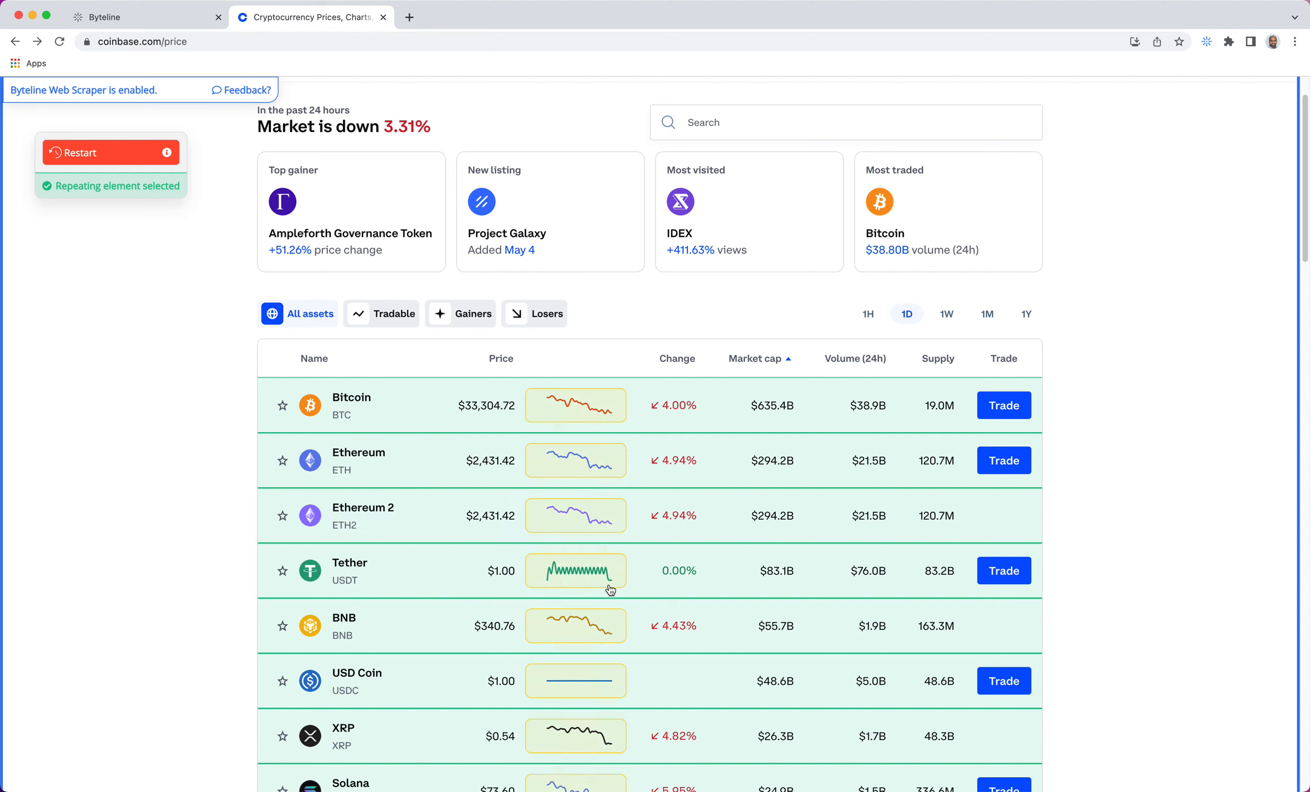
pyautogui.click(342, 416)
pyautogui.click(555, 579)
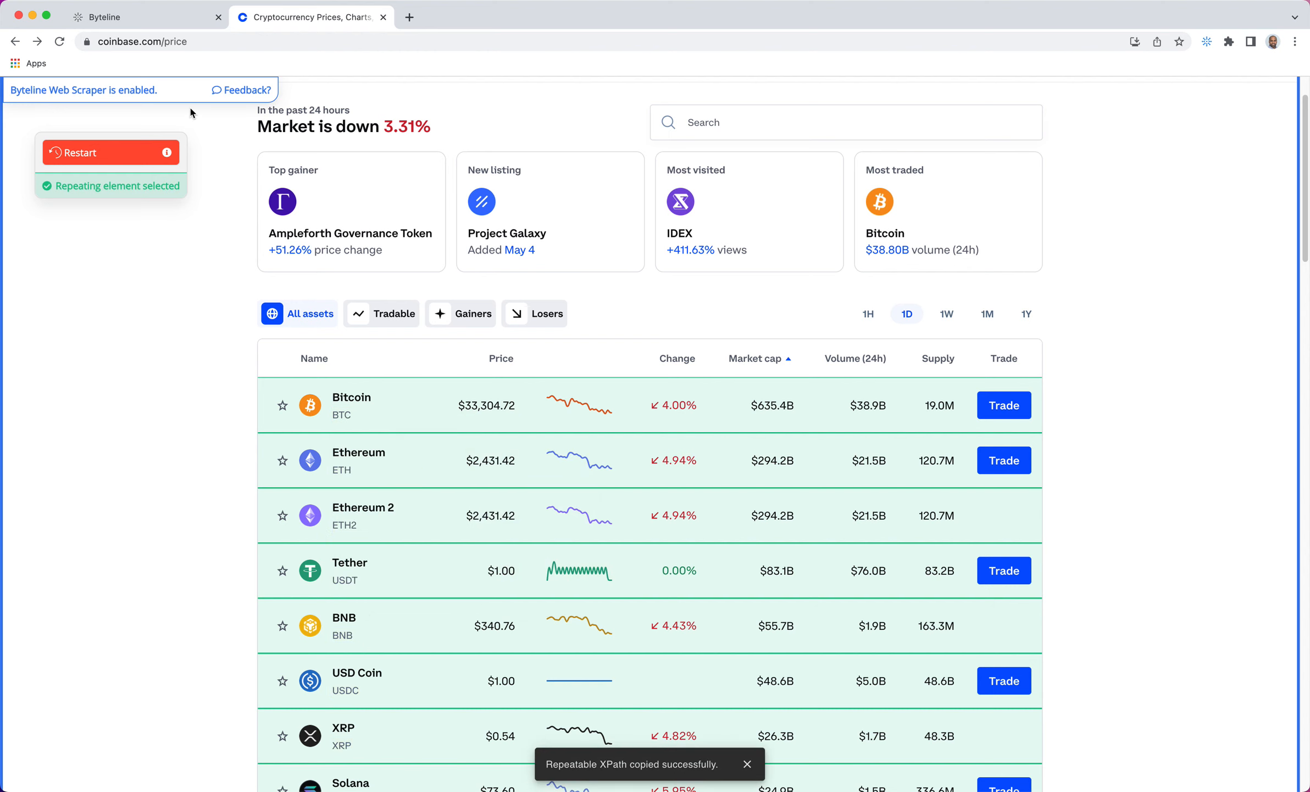
pyautogui.click(167, 22)
pyautogui.click(560, 405)
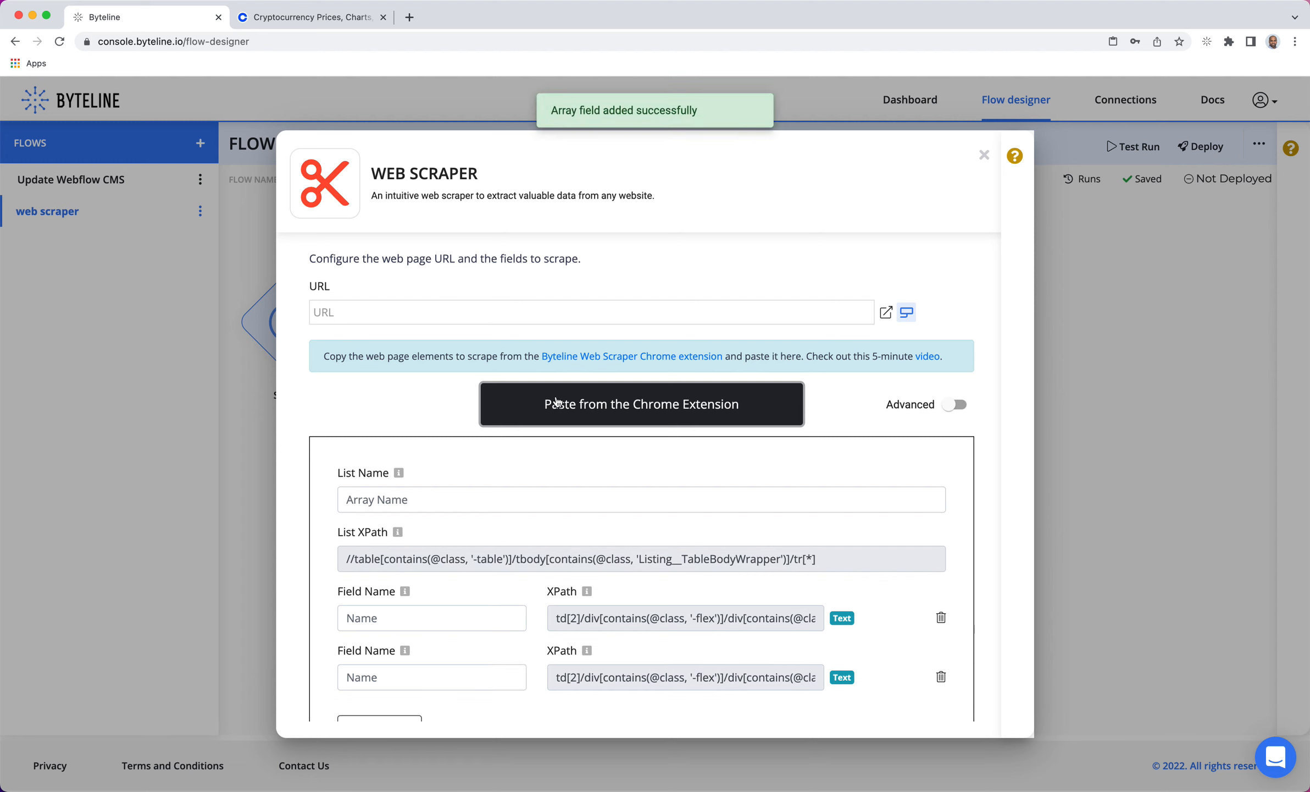
# Name the captured list "coins" and its two fields "name" and "symbol".
pyautogui.click(425, 672)
pyautogui.write('symbol')
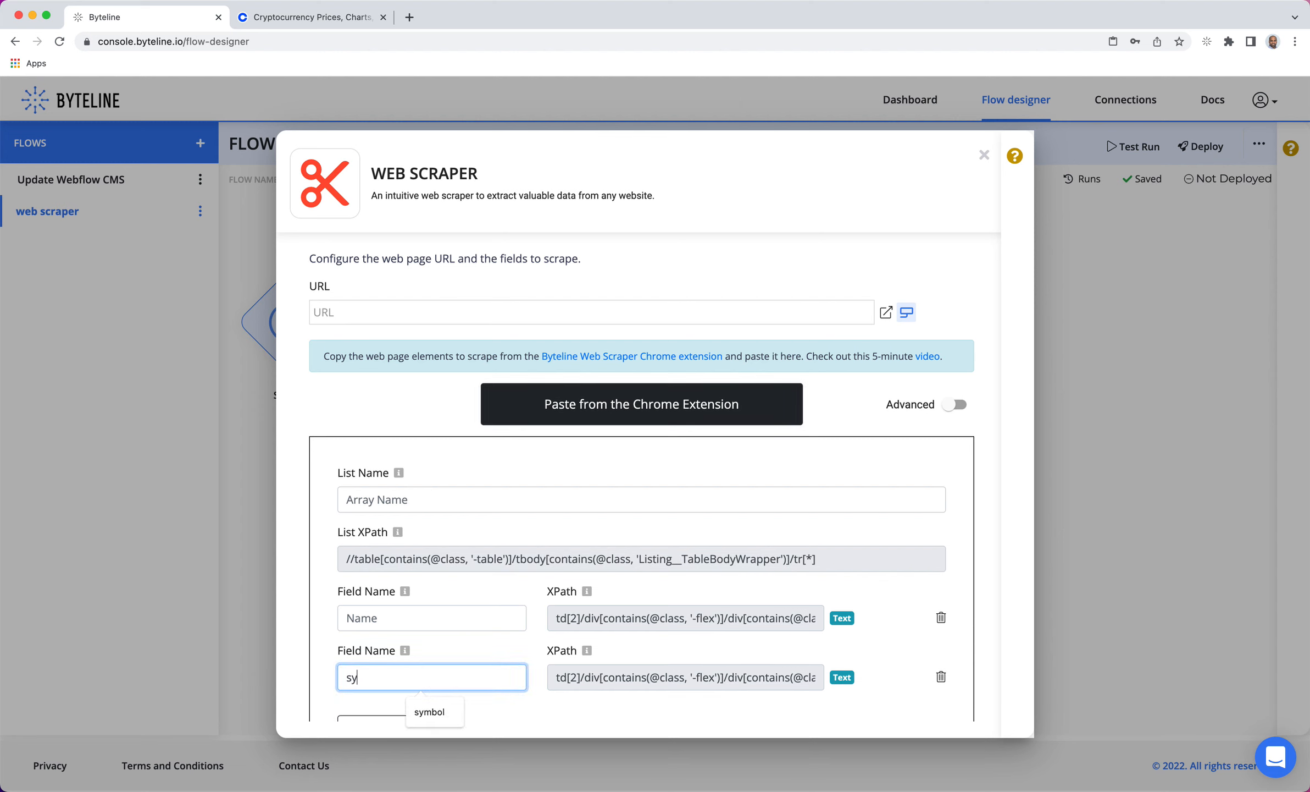
pyautogui.click(410, 619)
pyautogui.write('name')
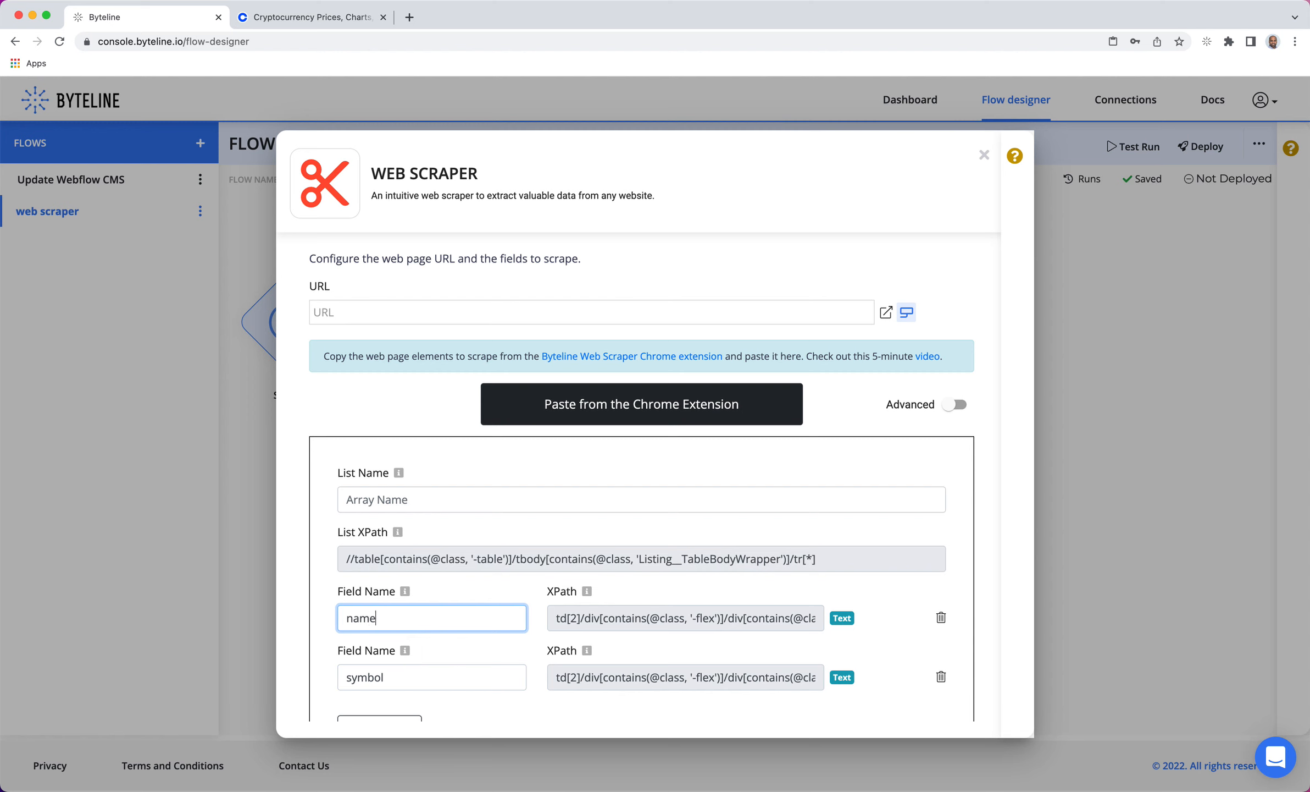
pyautogui.click(441, 489)
pyautogui.write('coins')
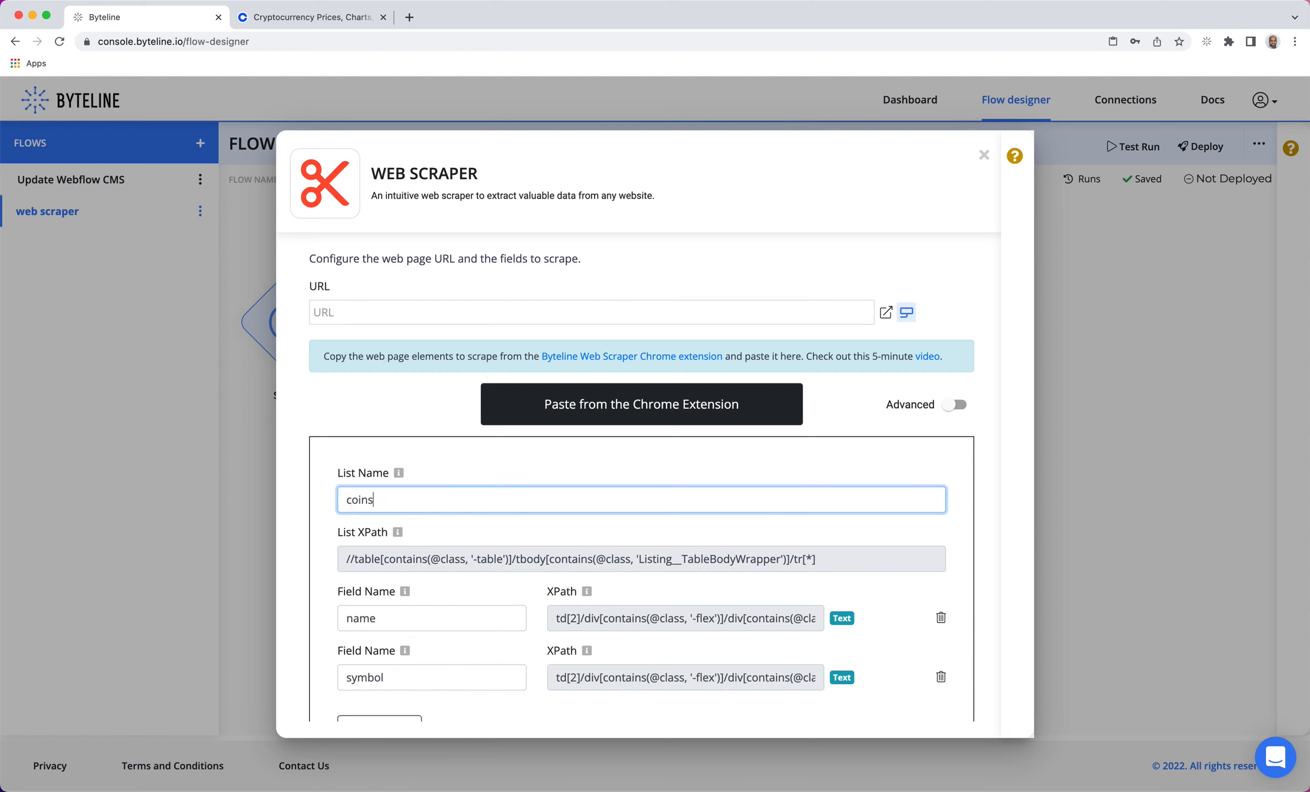
# Add the Bitcoin row's price from Coinbase as repeating text to the Web Scraper list, naming the field "price".
pyautogui.click(313, 17)
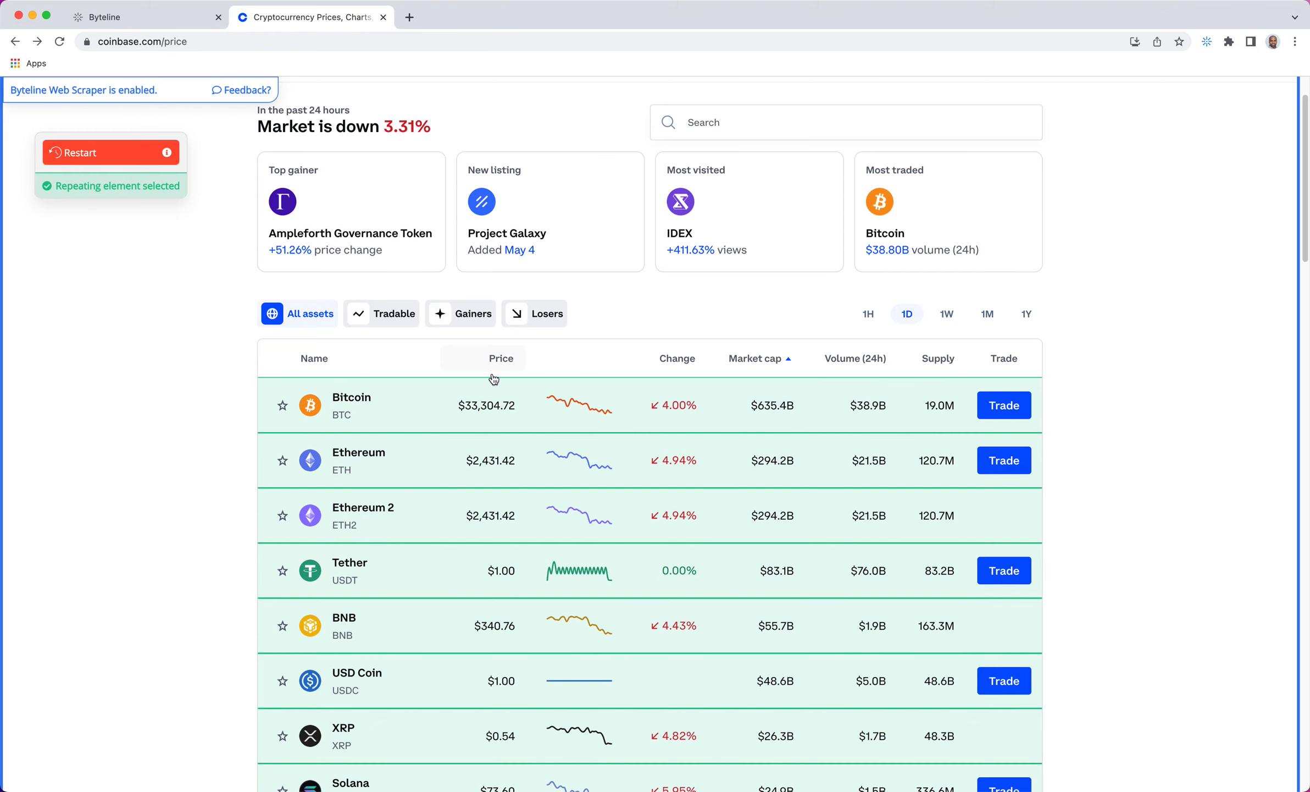
pyautogui.click(499, 407)
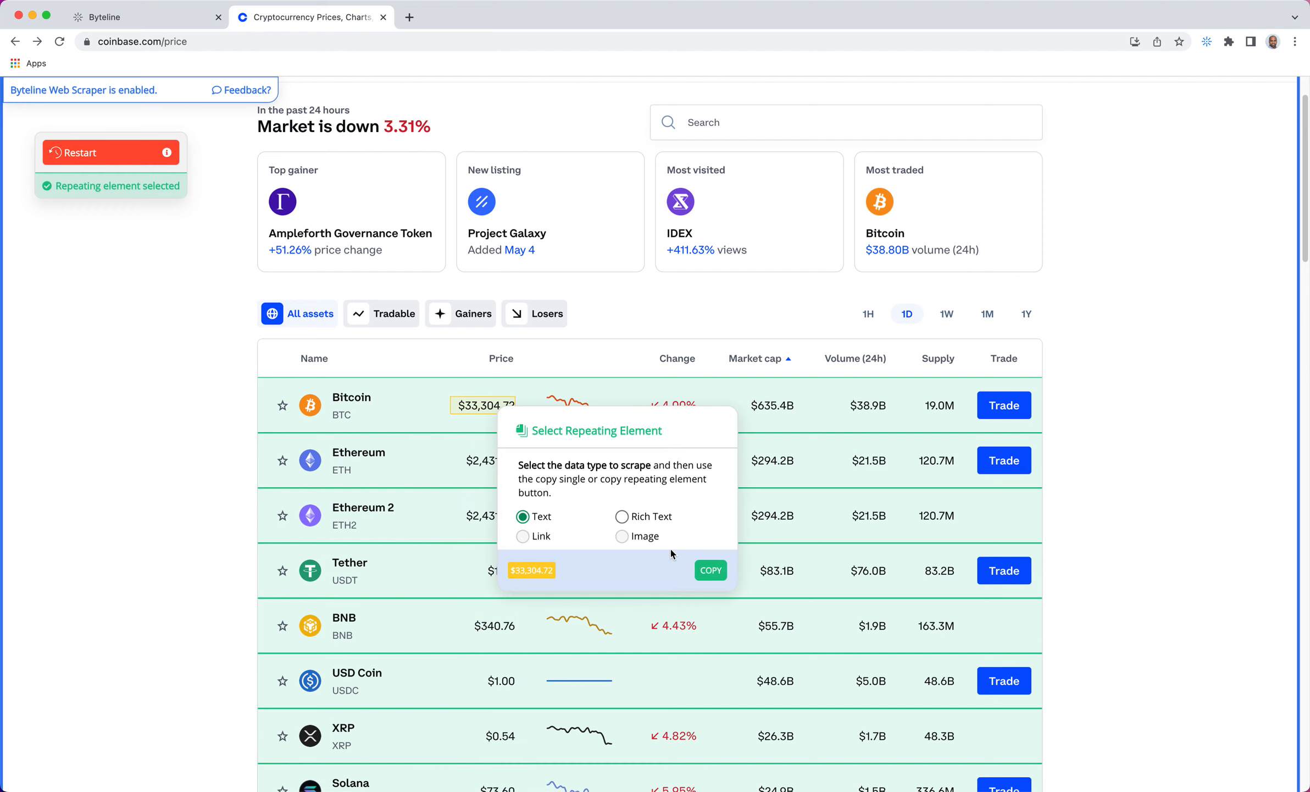
pyautogui.click(711, 570)
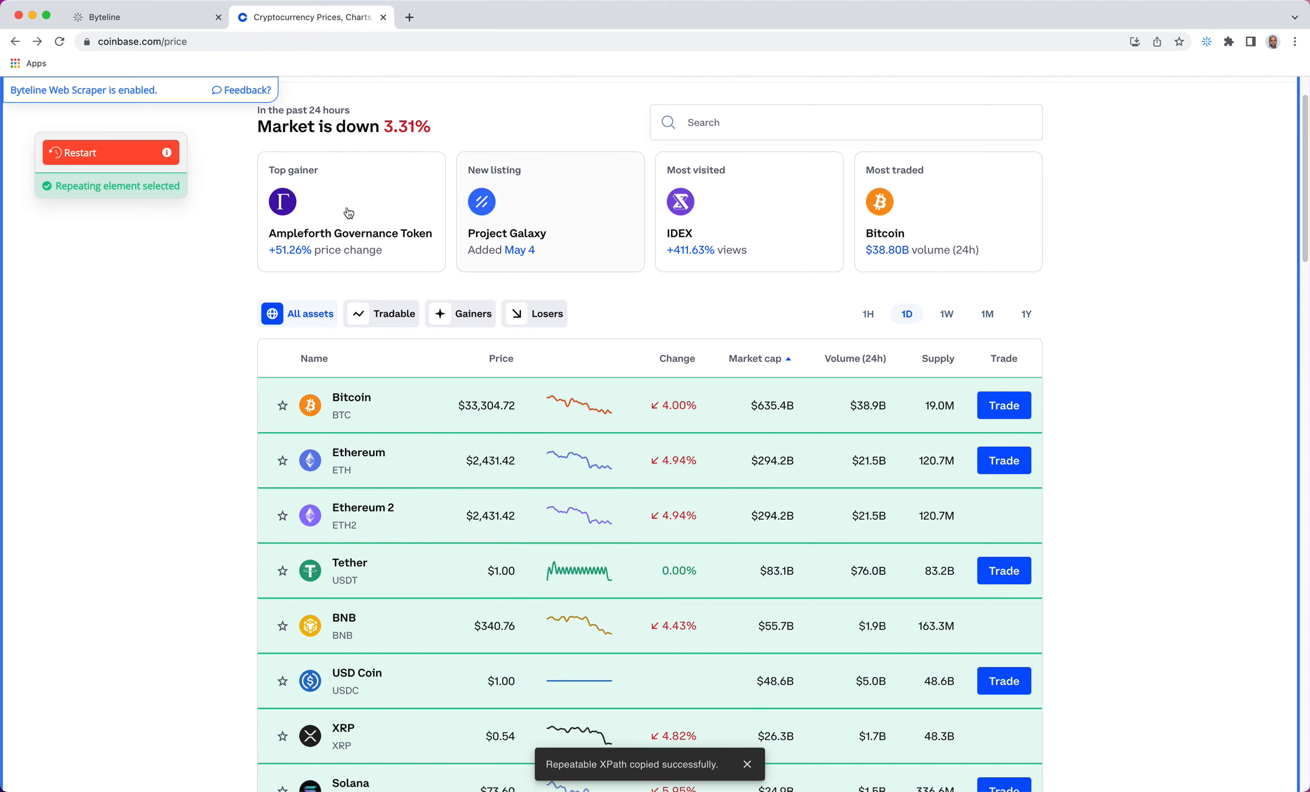
pyautogui.click(165, 17)
pyautogui.click(593, 393)
pyautogui.scroll(-2, 541, 496)
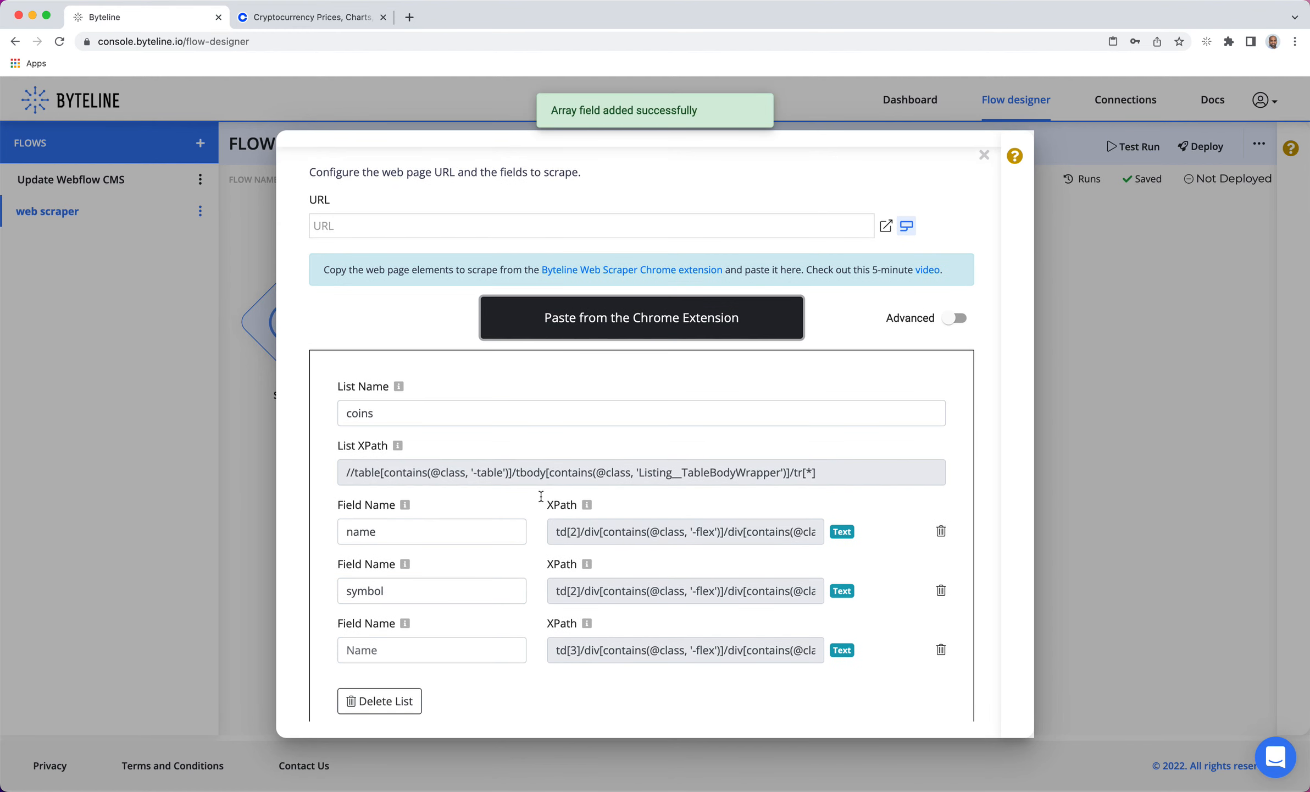
pyautogui.click(413, 639)
pyautogui.write('price')
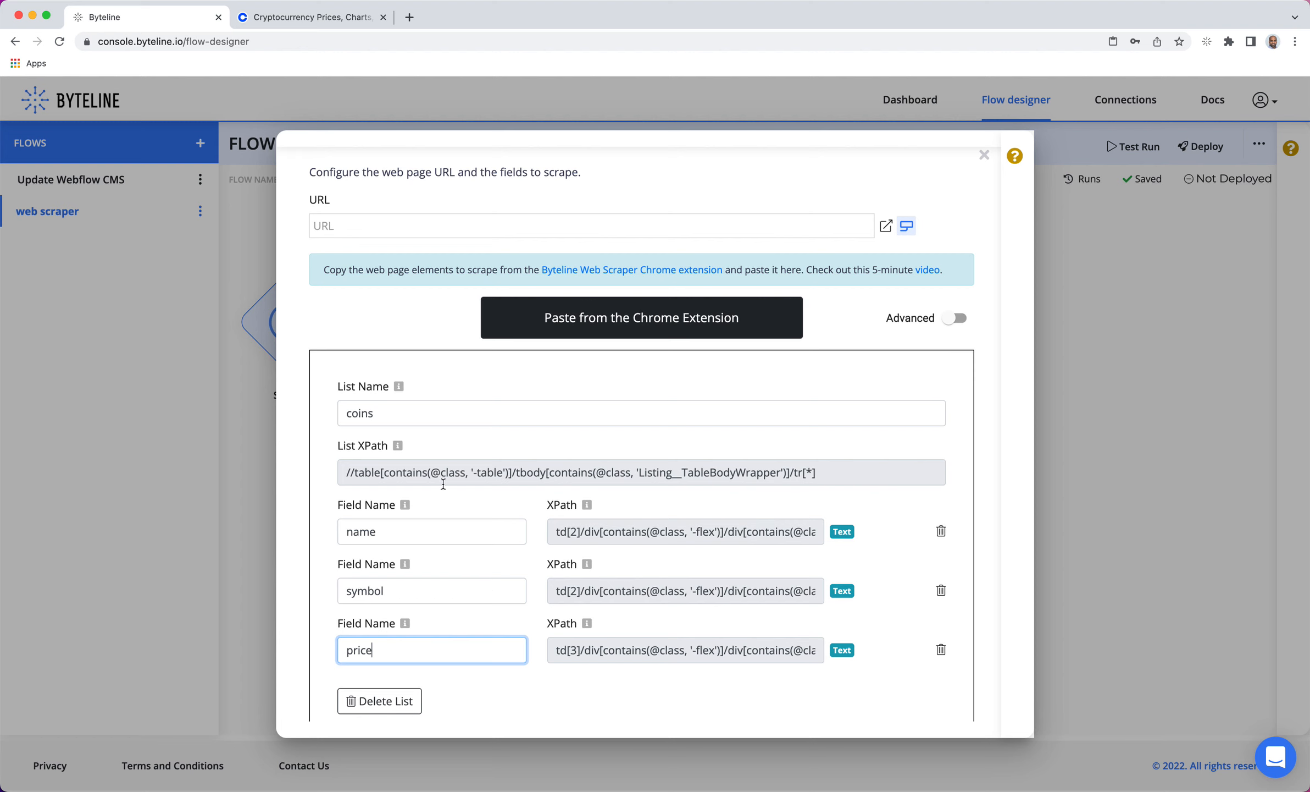
pyautogui.scroll(-1, 456, 445)
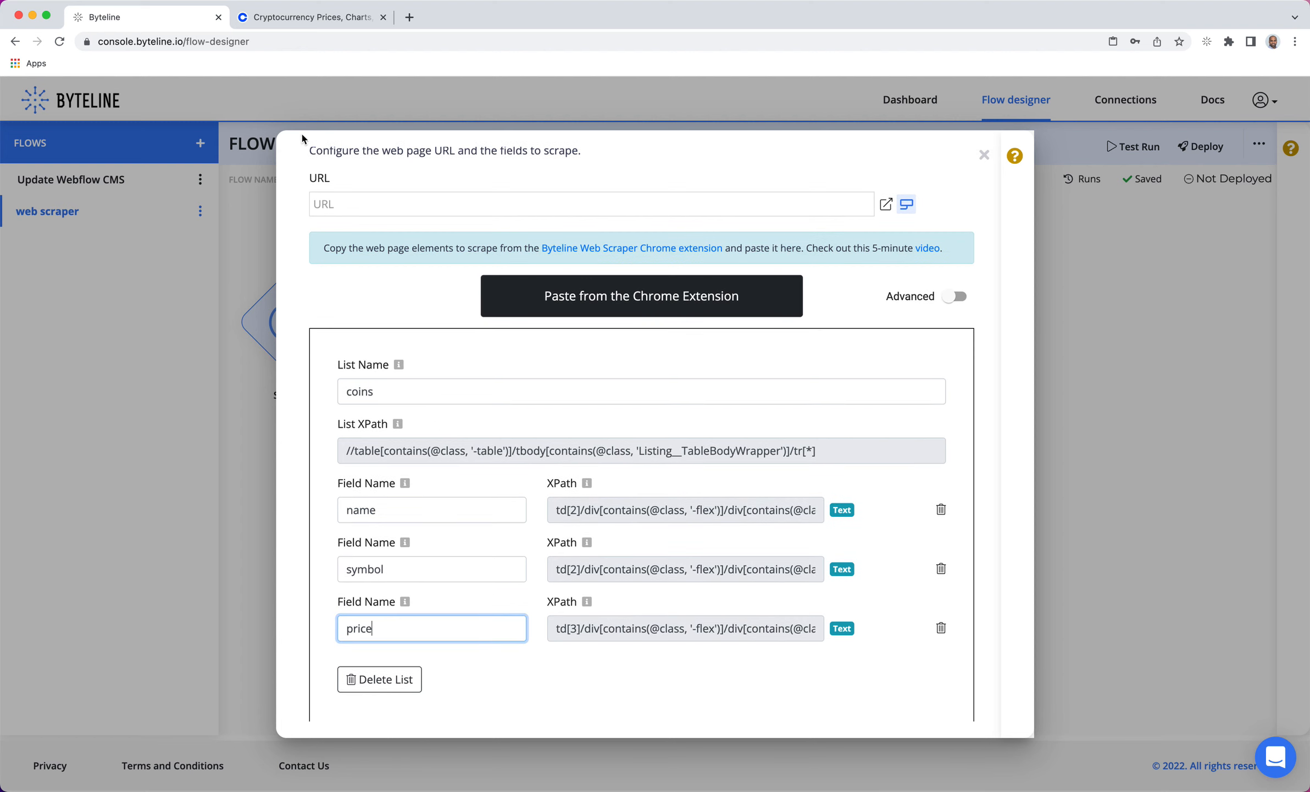
pyautogui.click(312, 17)
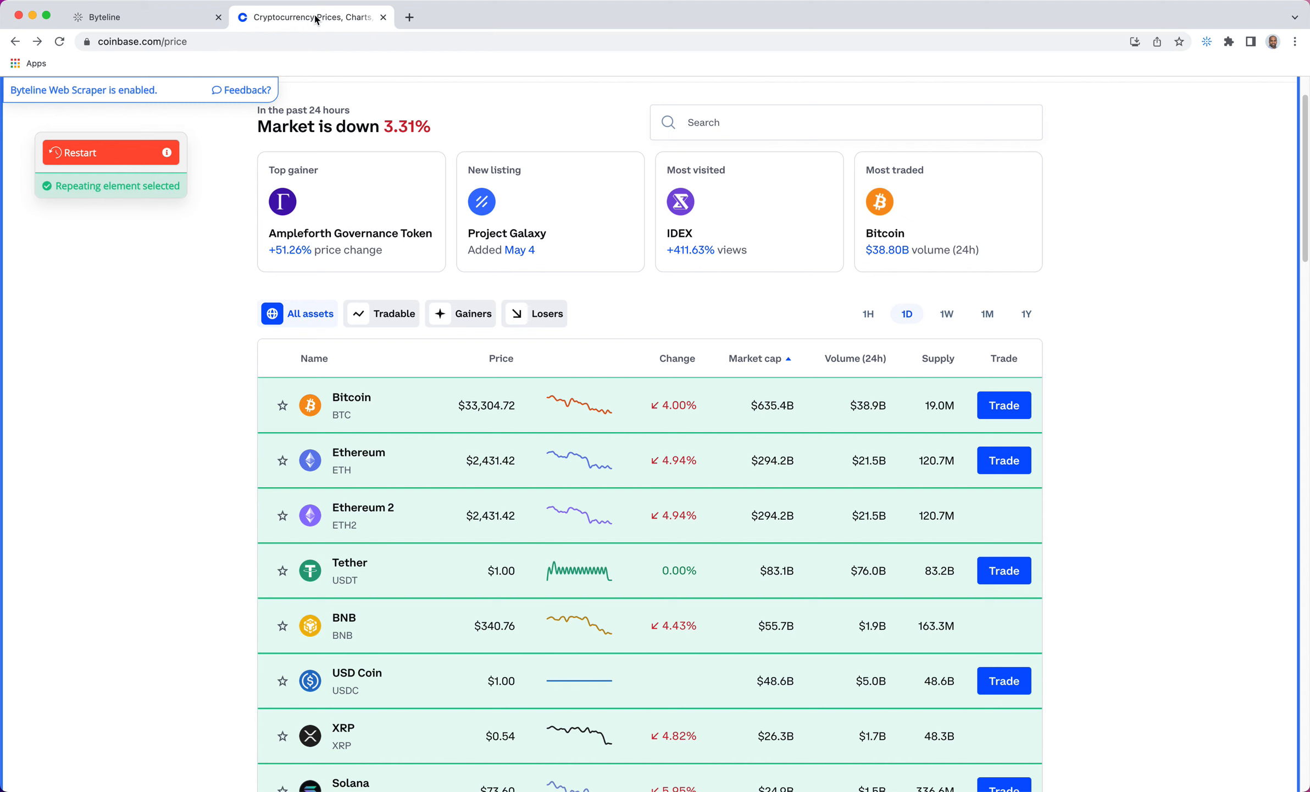
pyautogui.click(292, 44)
pyautogui.click(142, 13)
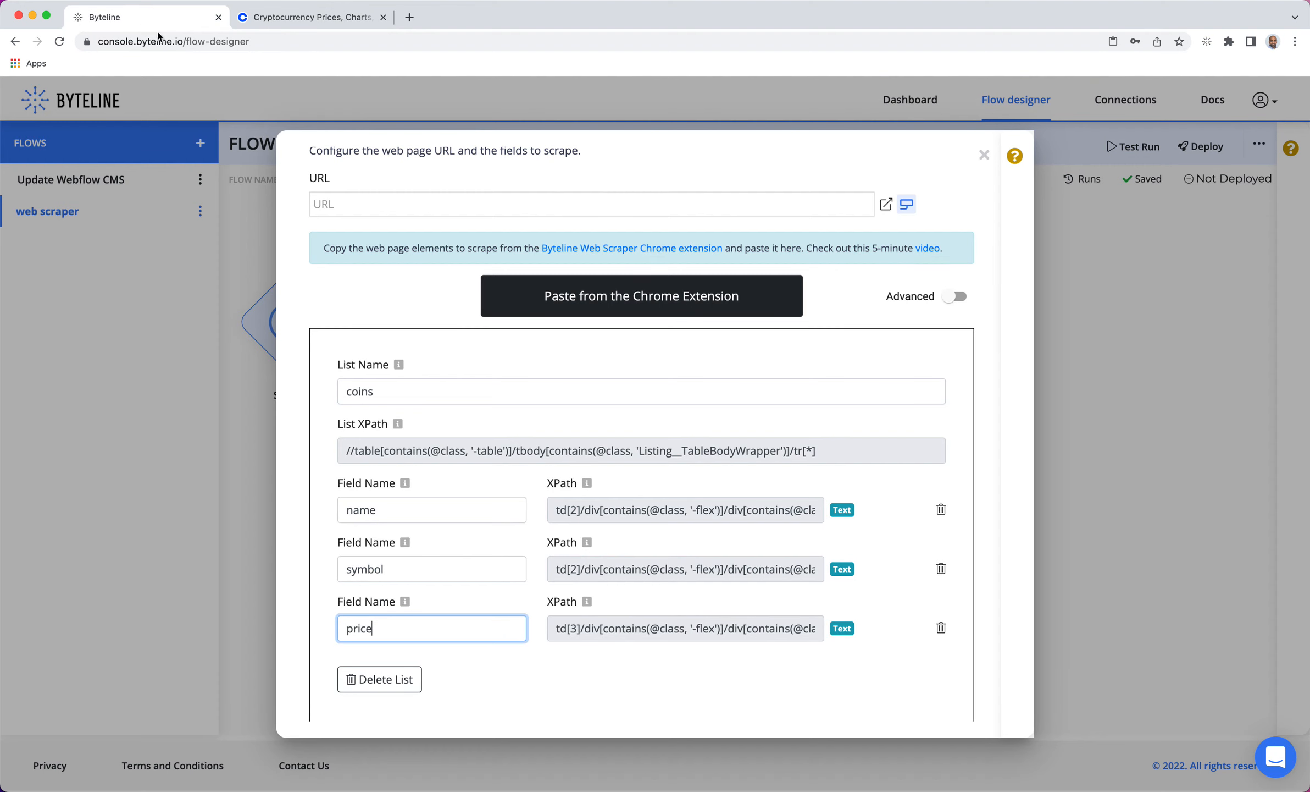
pyautogui.click(386, 197)
pyautogui.press('super+v')
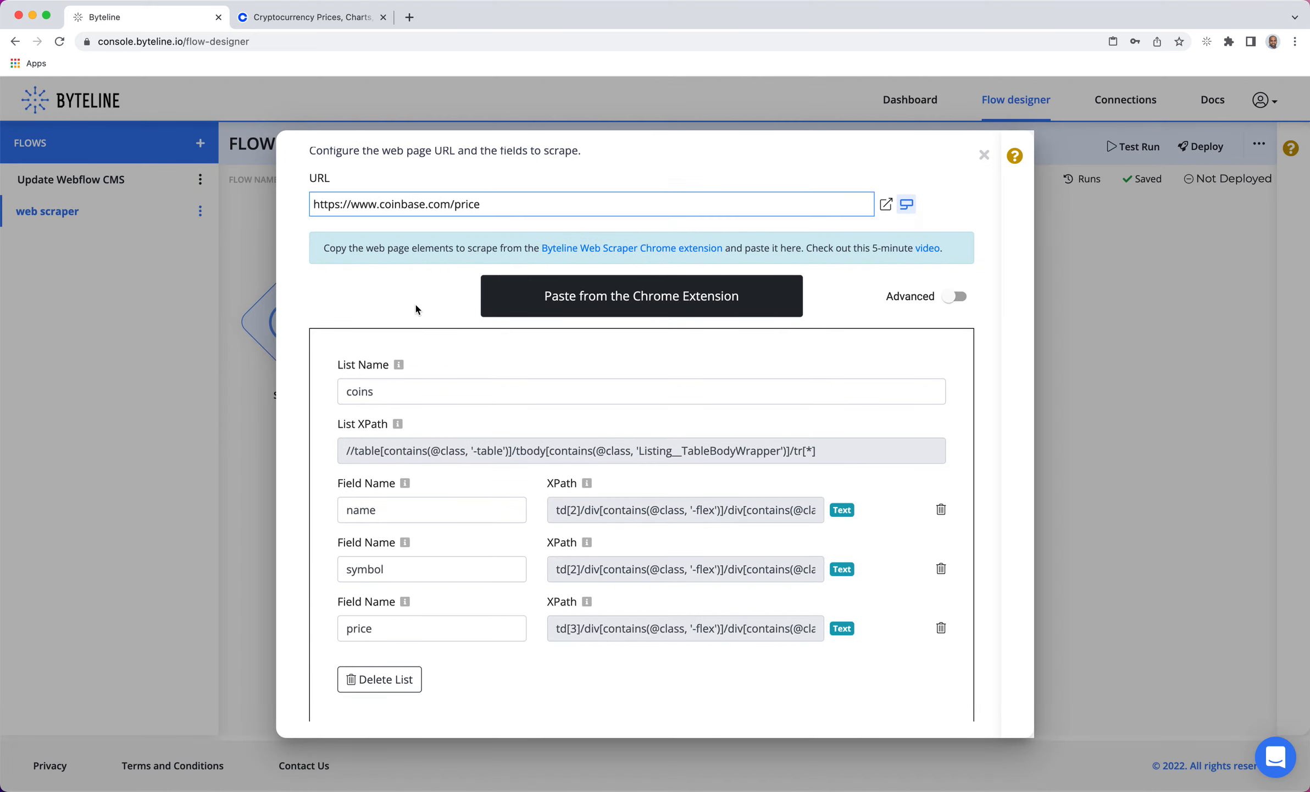
pyautogui.scroll(-5, 505, 480)
pyautogui.scroll(-3, 504, 478)
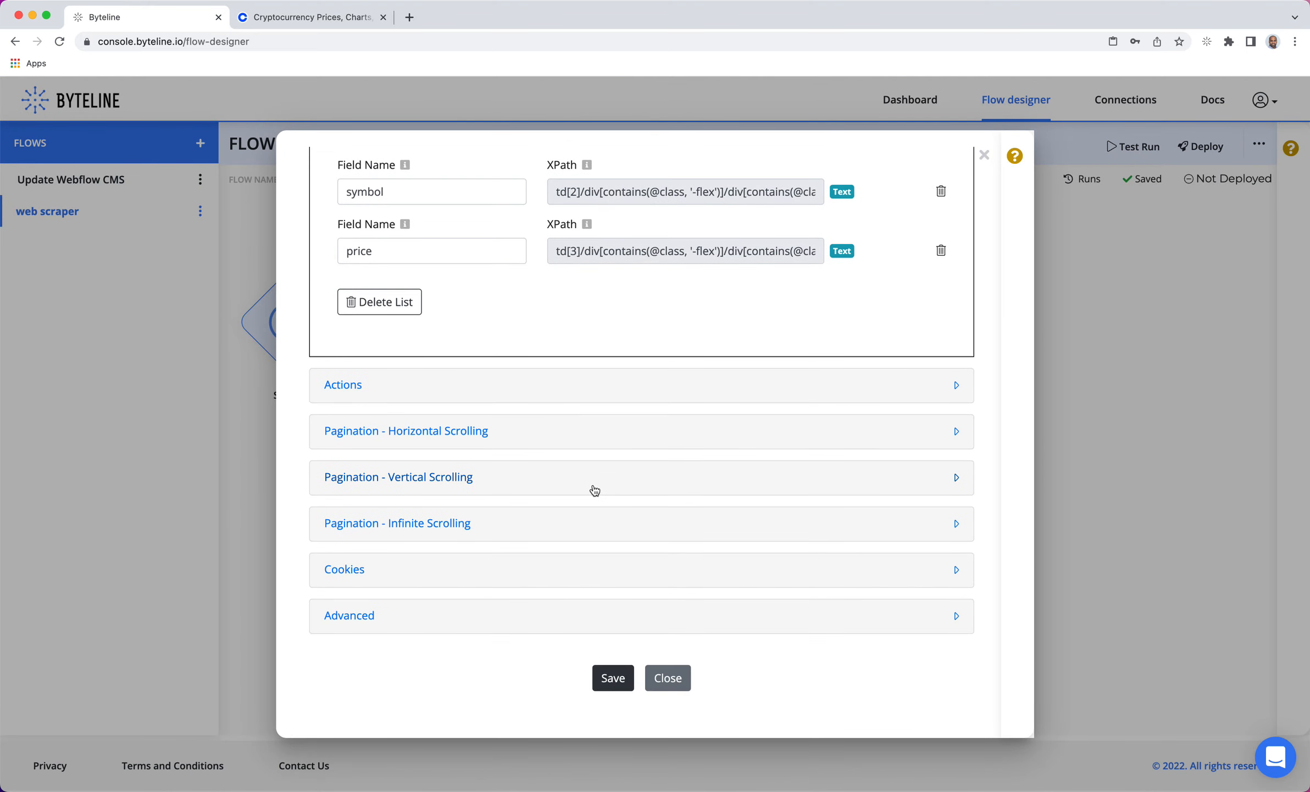
pyautogui.scroll(10, 594, 490)
pyautogui.scroll(-10, 593, 488)
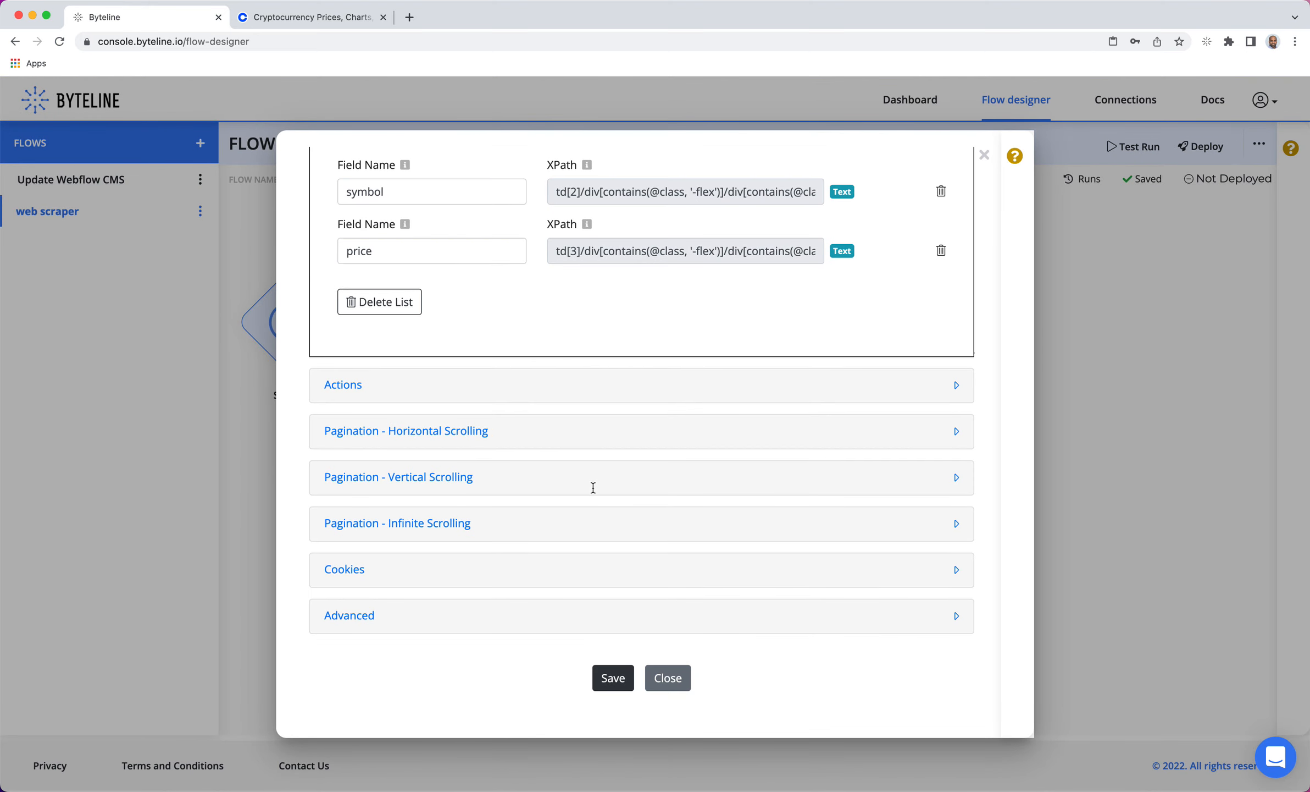
pyautogui.click(611, 677)
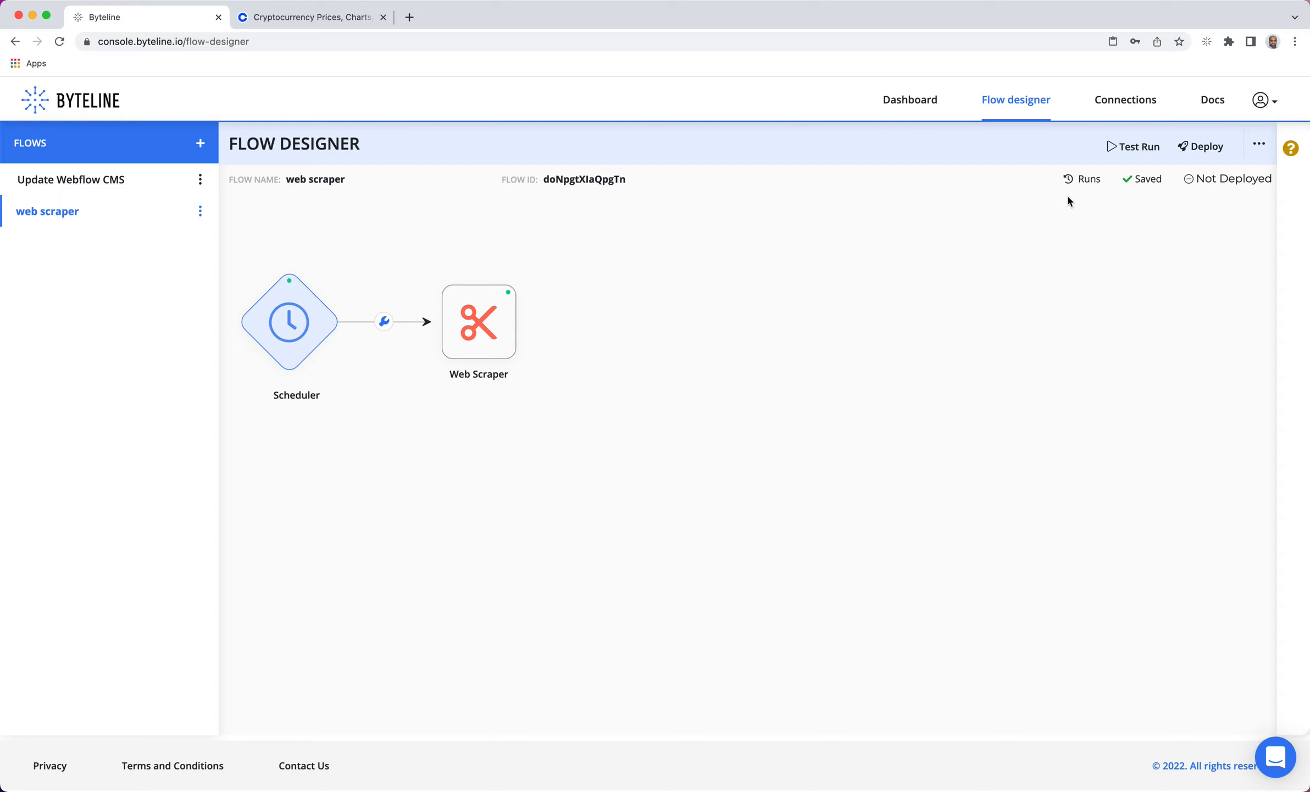
# Test-run the web scraper flow, review the Web Scraper node's output, and return to the flow designer.
pyautogui.click(1137, 148)
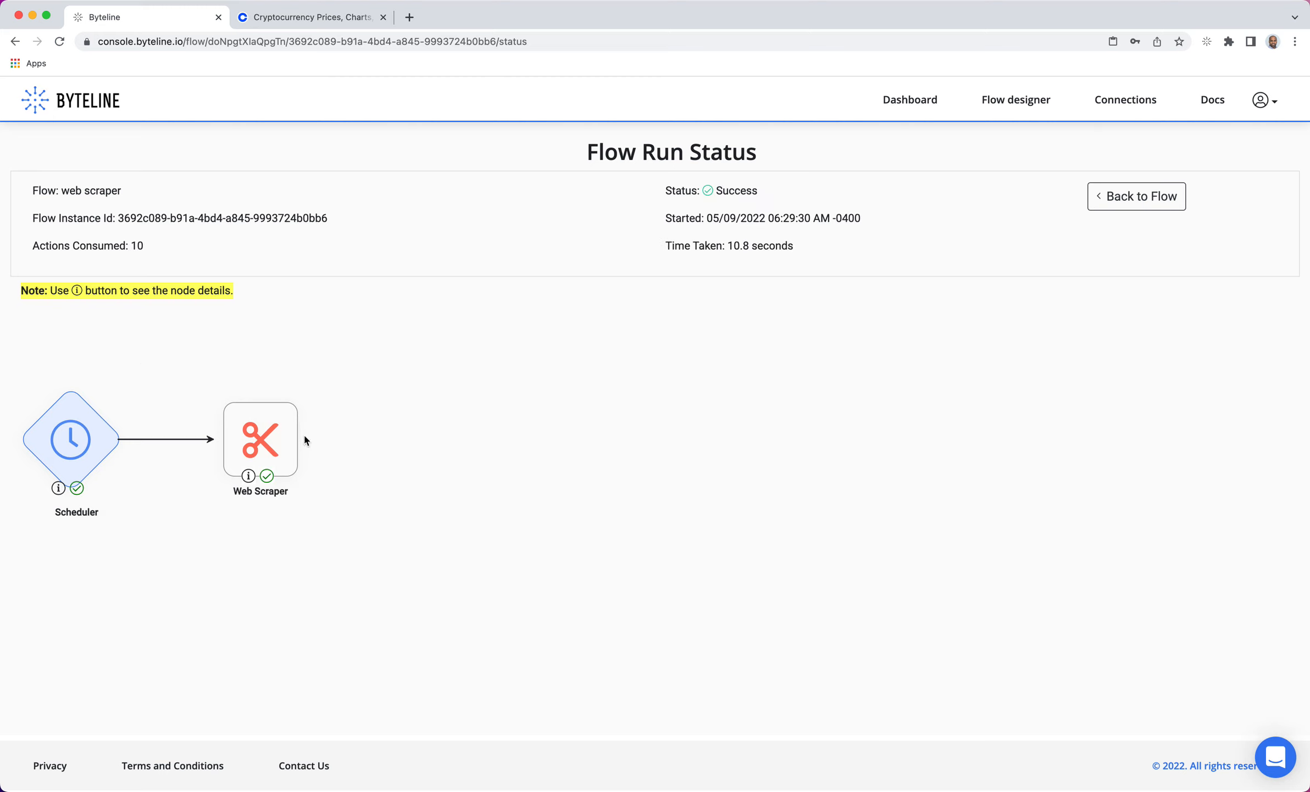
pyautogui.click(250, 476)
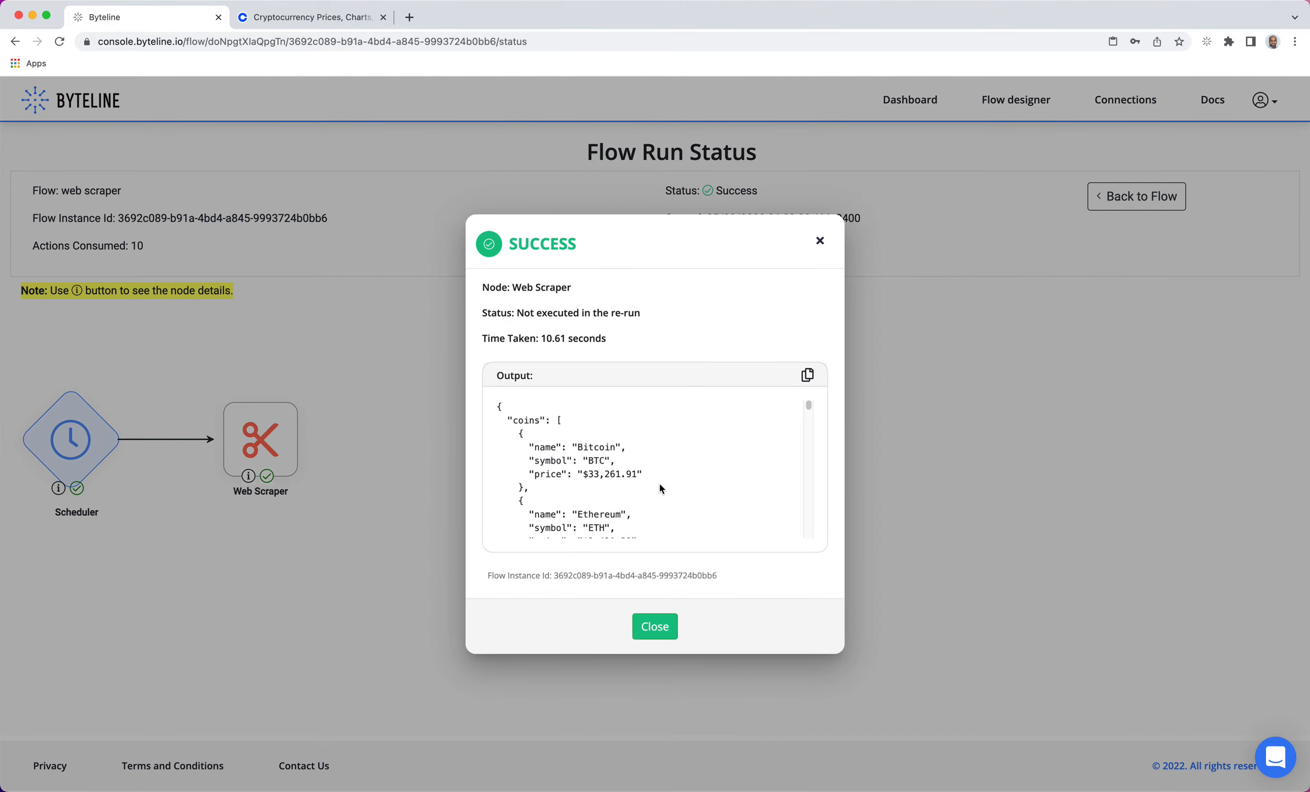
pyautogui.scroll(-5, 649, 478)
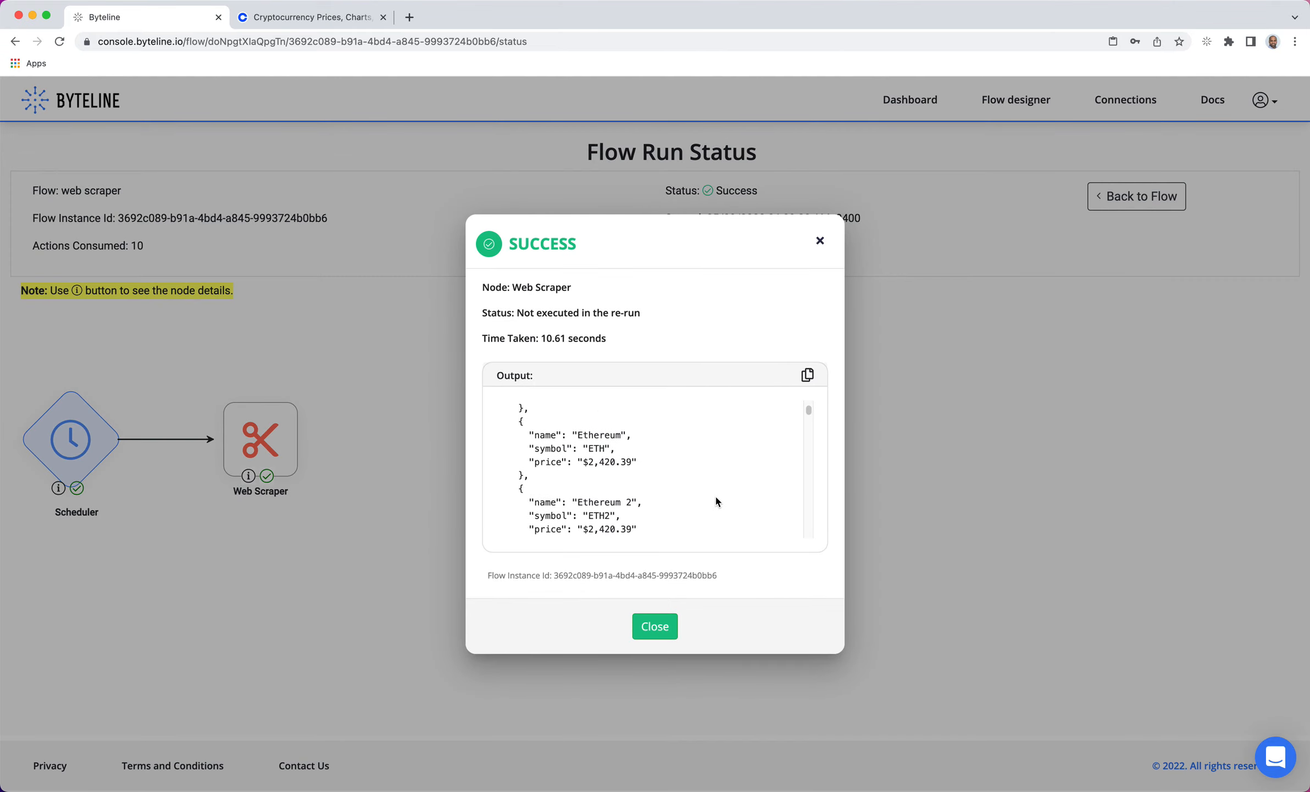
pyautogui.scroll(-6, 716, 498)
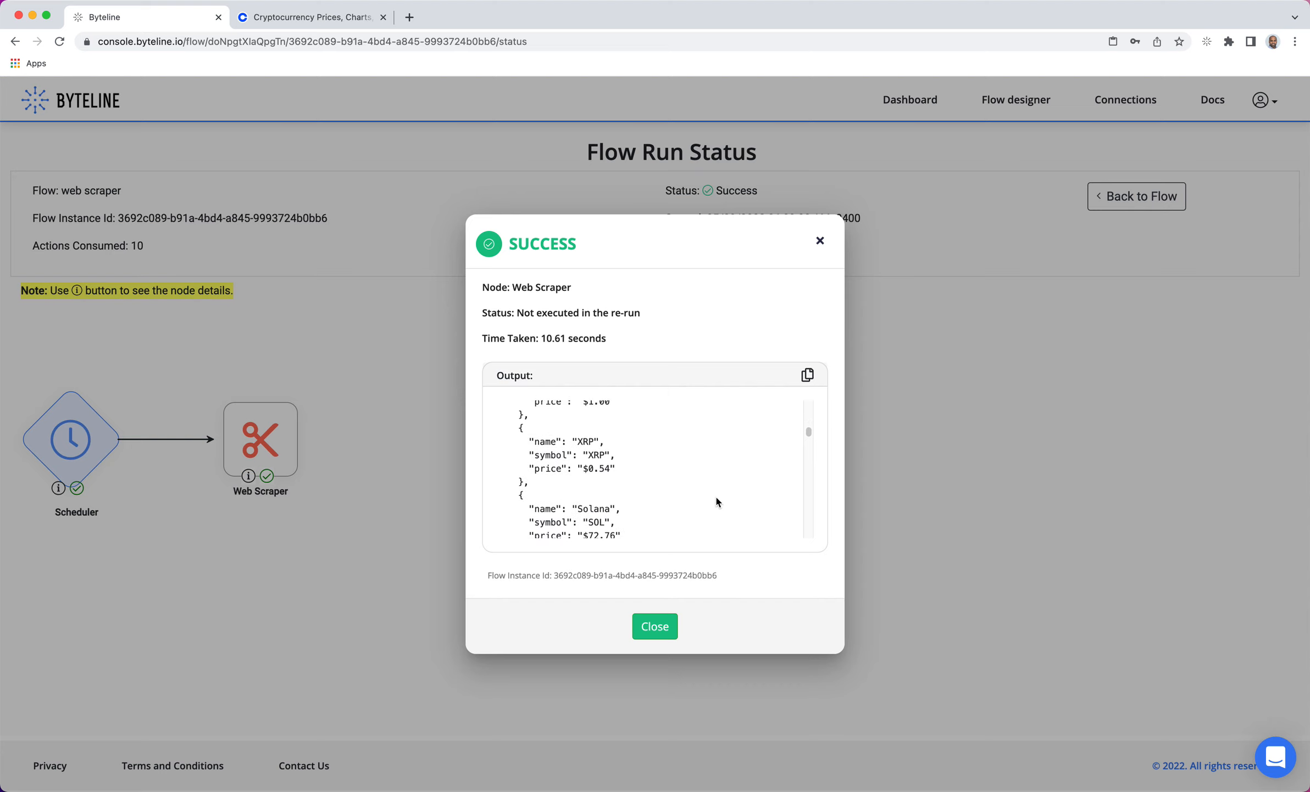
pyautogui.click(666, 625)
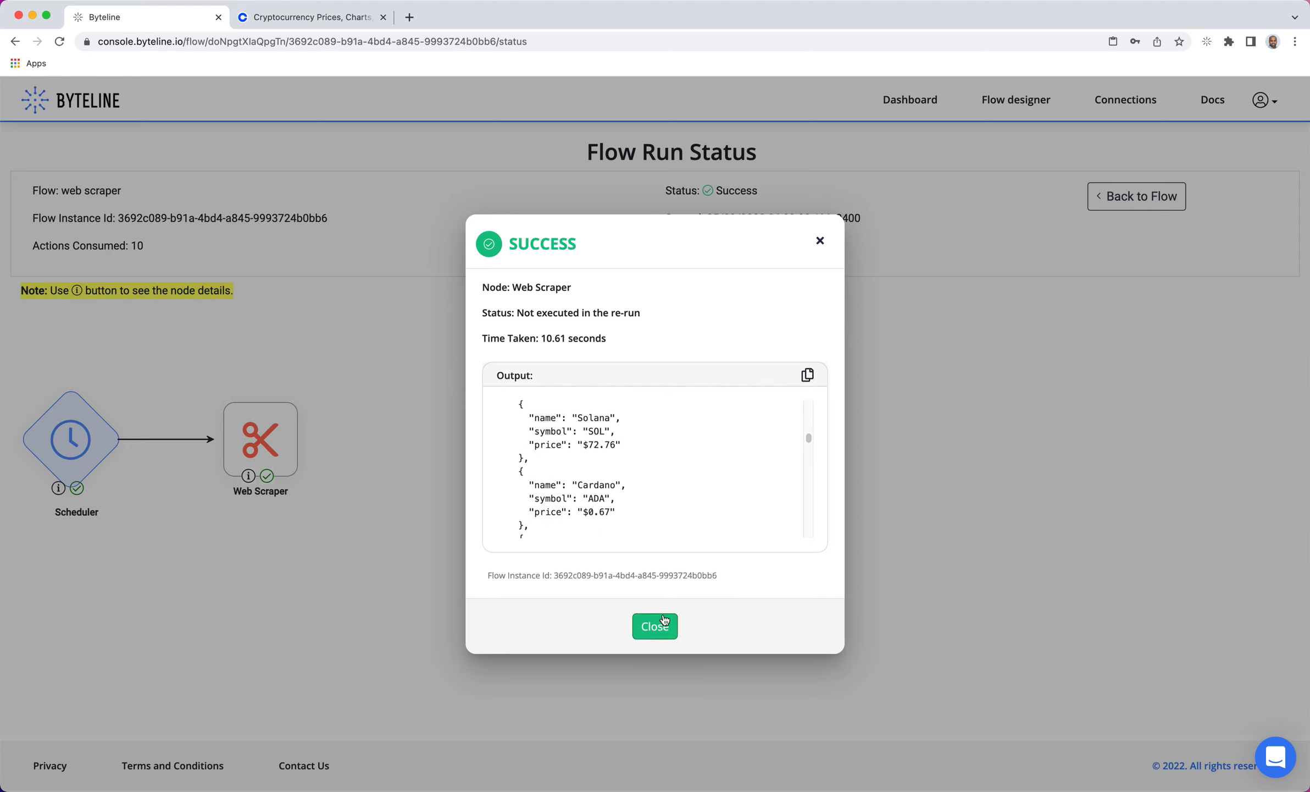
pyautogui.click(1098, 198)
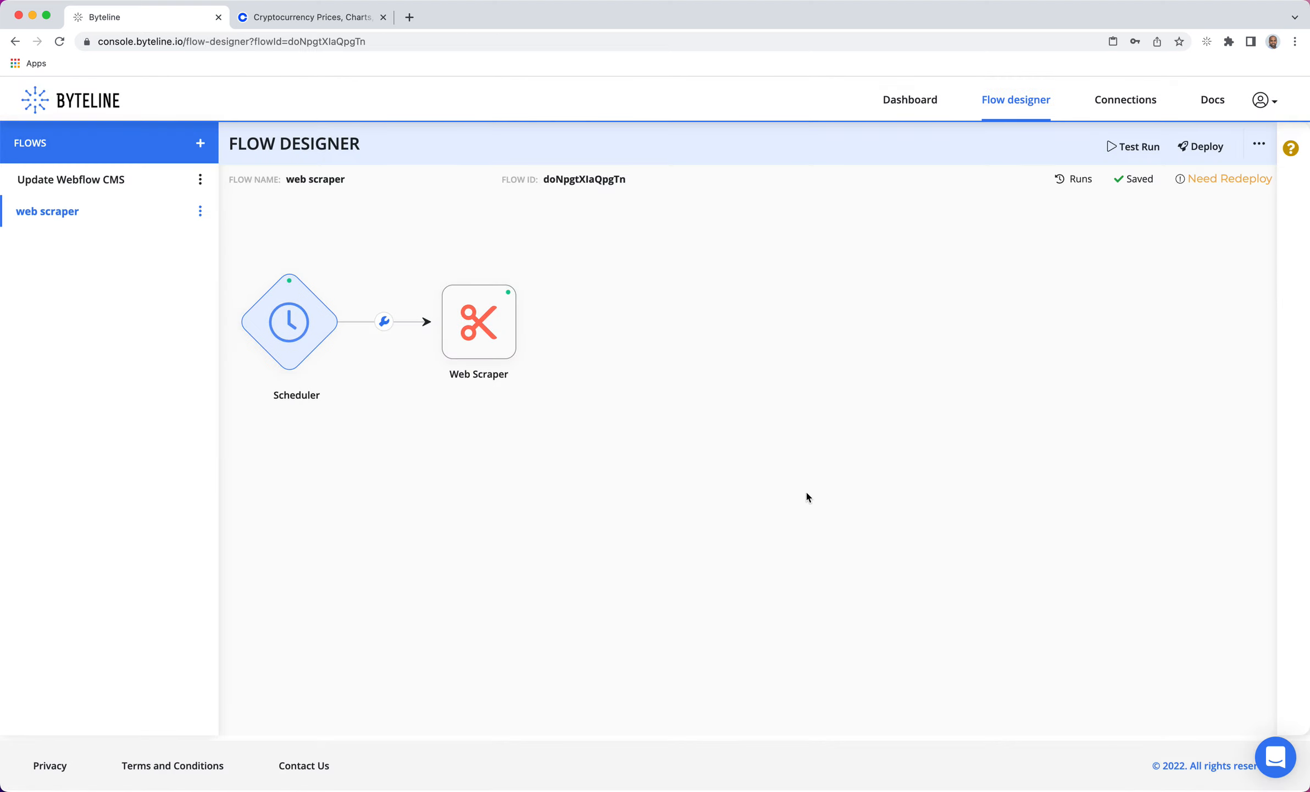
pyautogui.moveTo(498, 358)
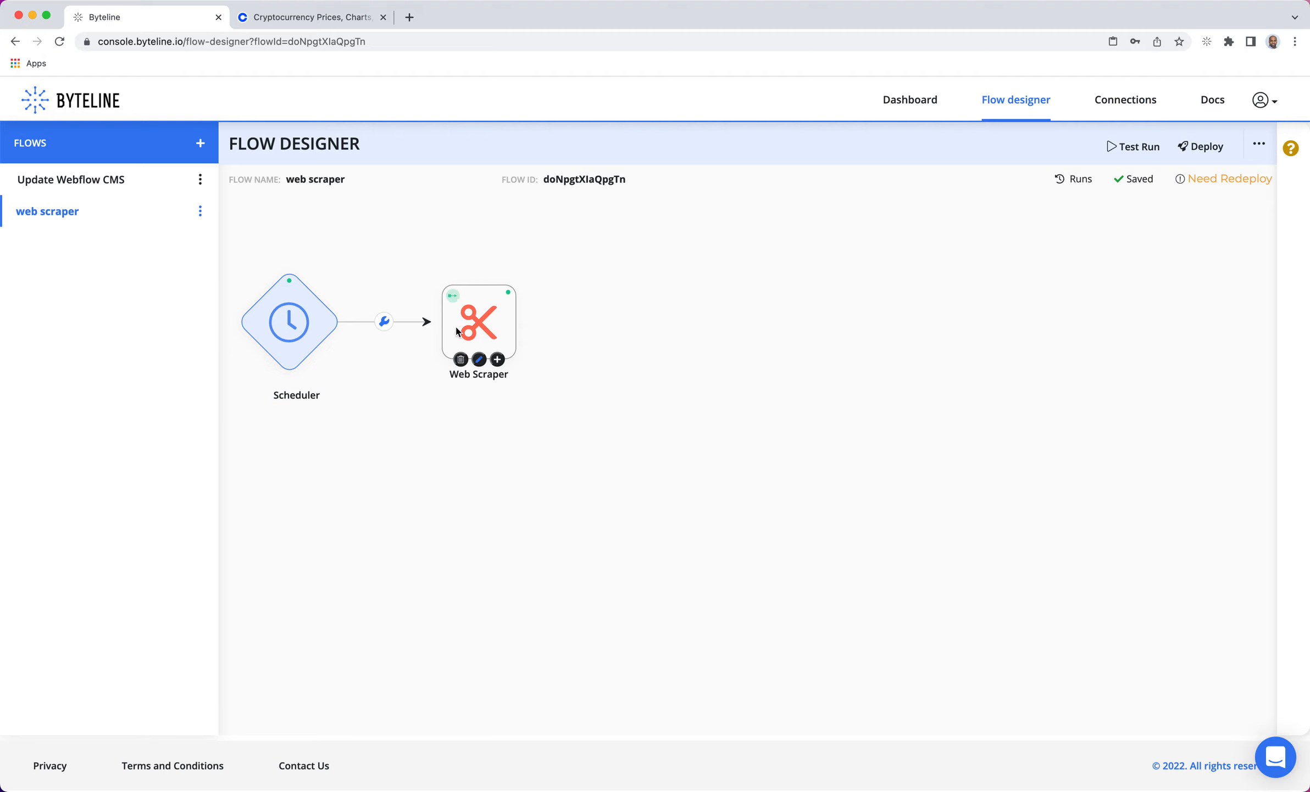
pyautogui.click(498, 360)
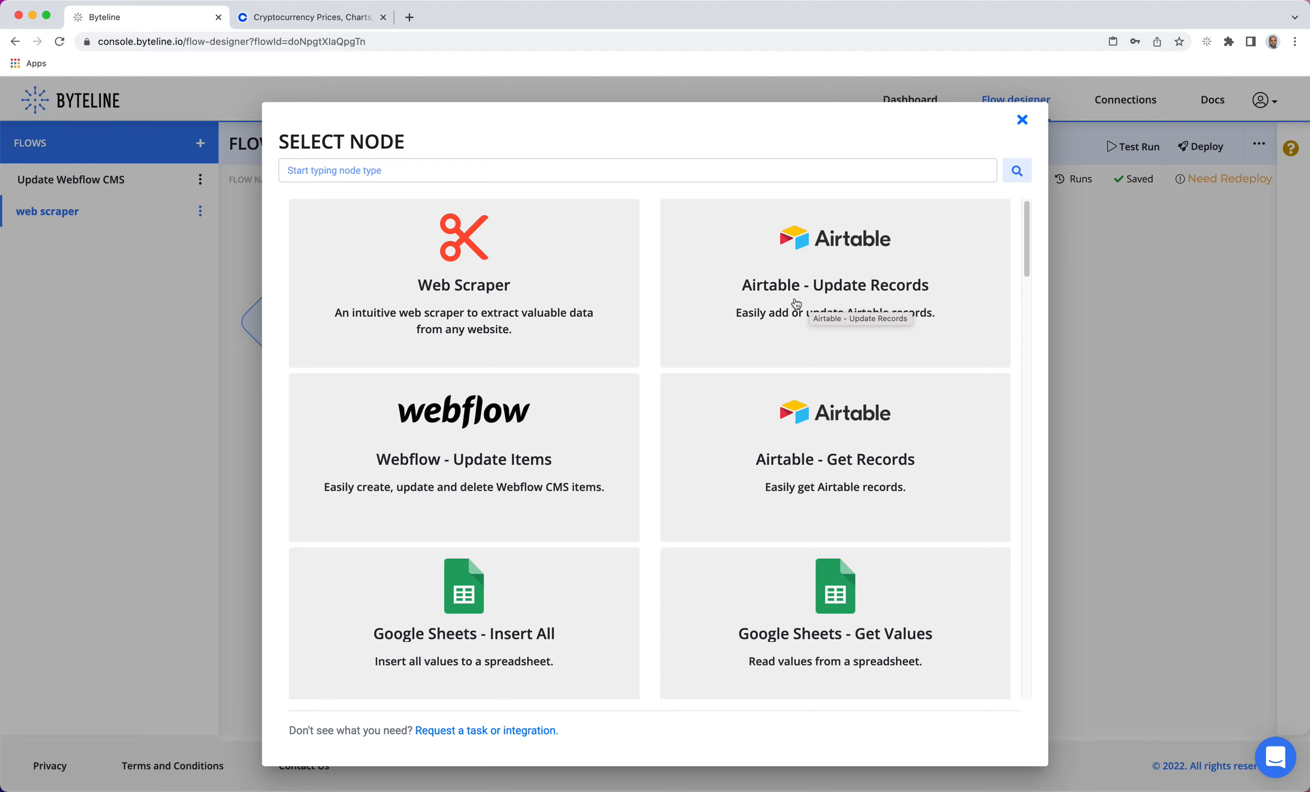
pyautogui.click(1022, 120)
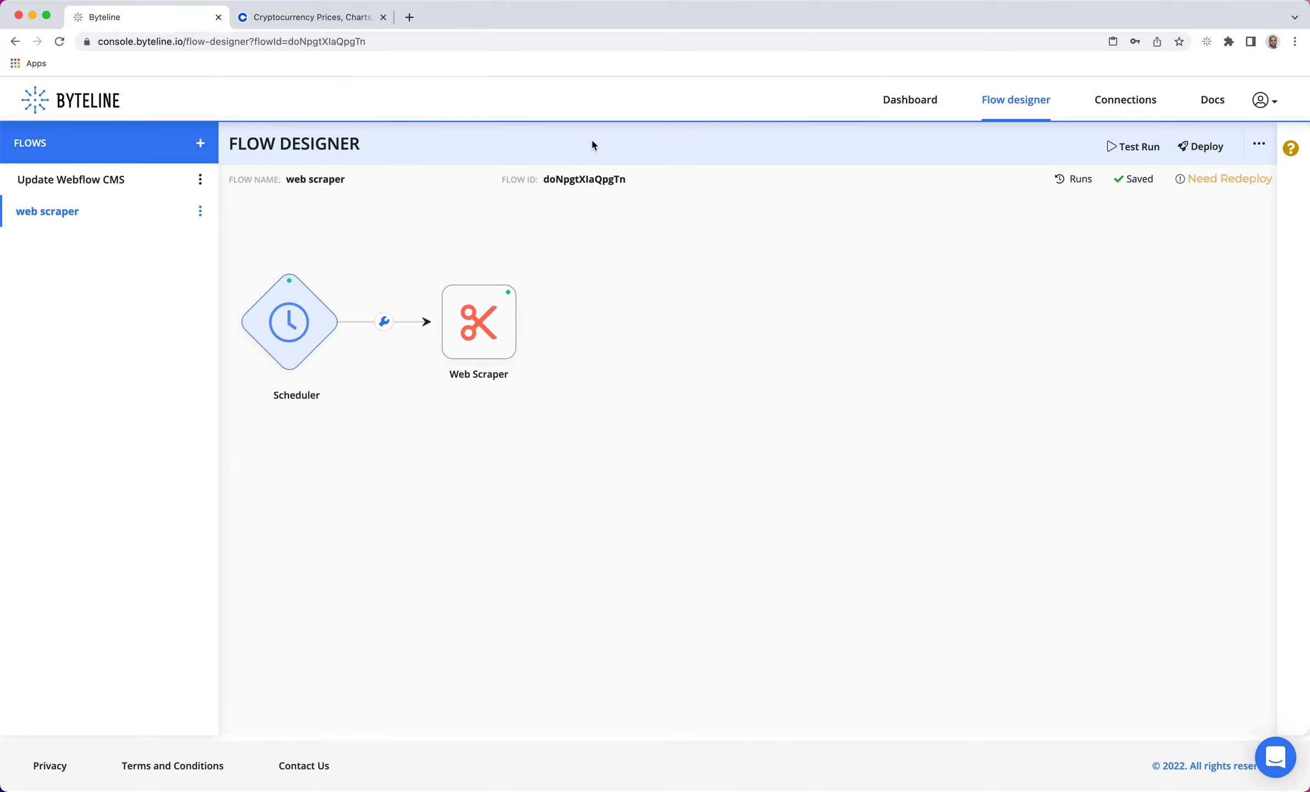
# Turn off the Byteline Web Scraper extension on the Coinbase price page and open Bitcoin's detail page.
pyautogui.click(303, 18)
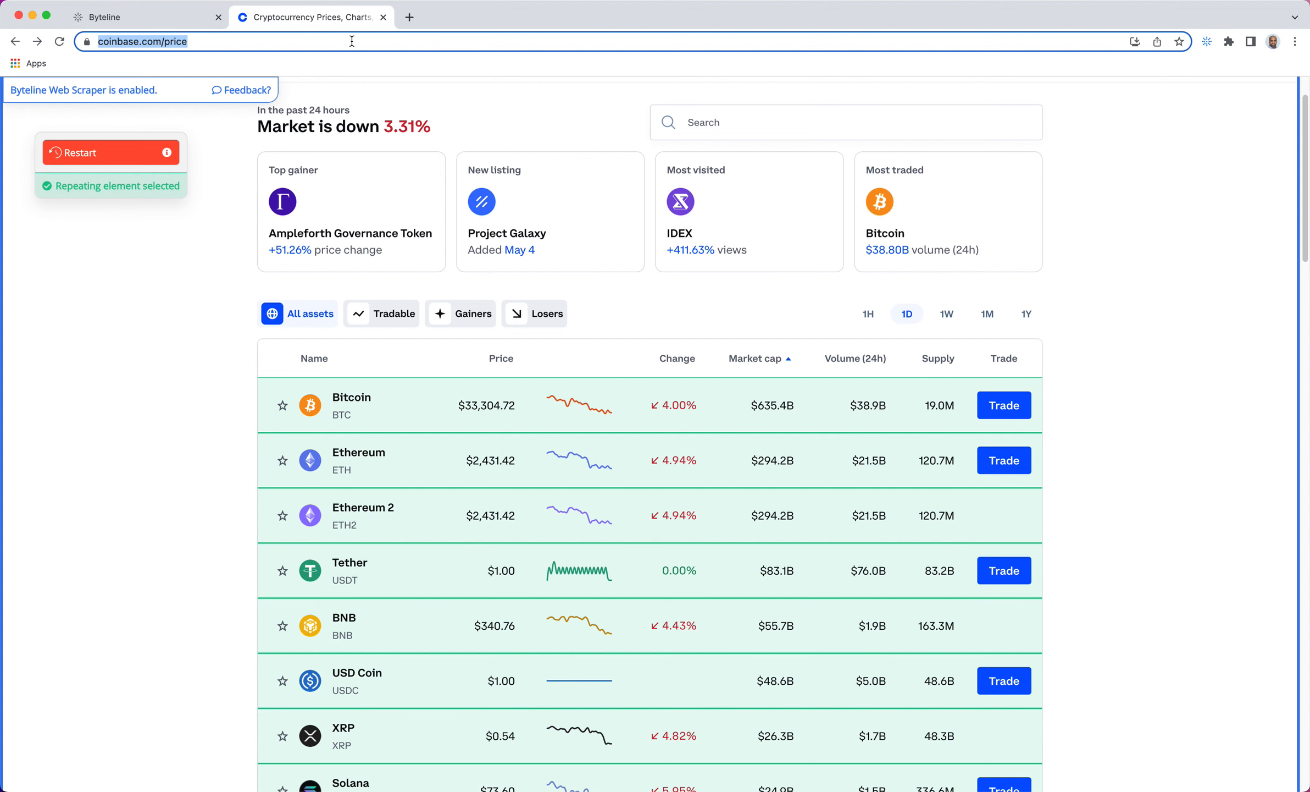
pyautogui.click(1207, 41)
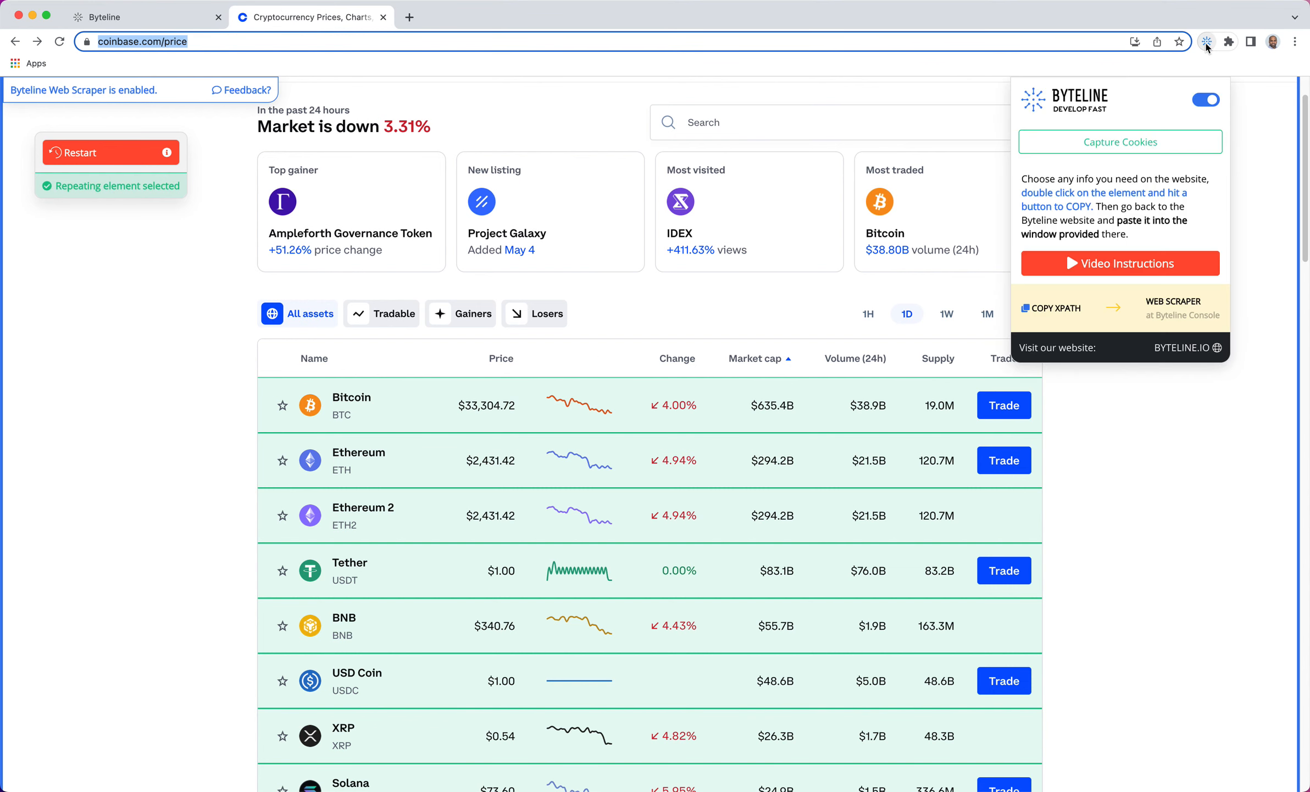
pyautogui.click(1212, 101)
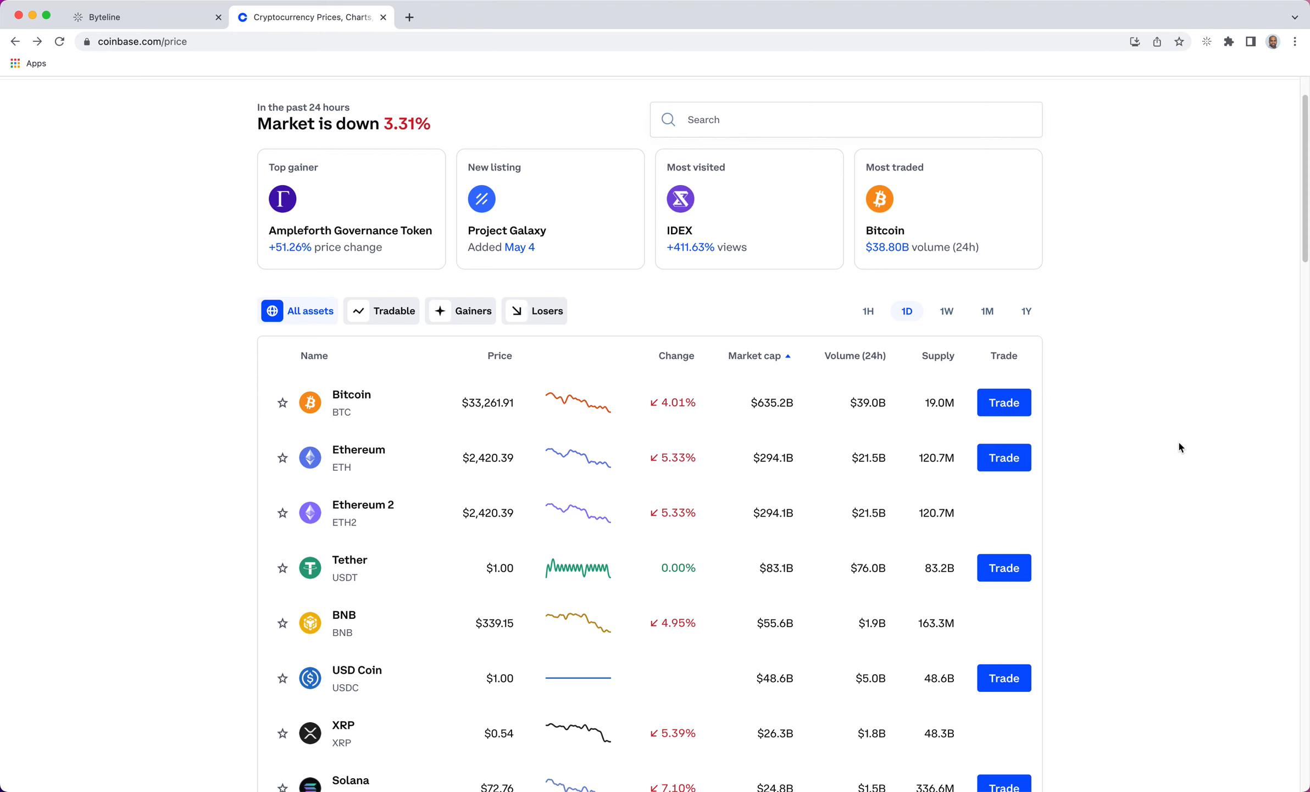
pyautogui.click(352, 395)
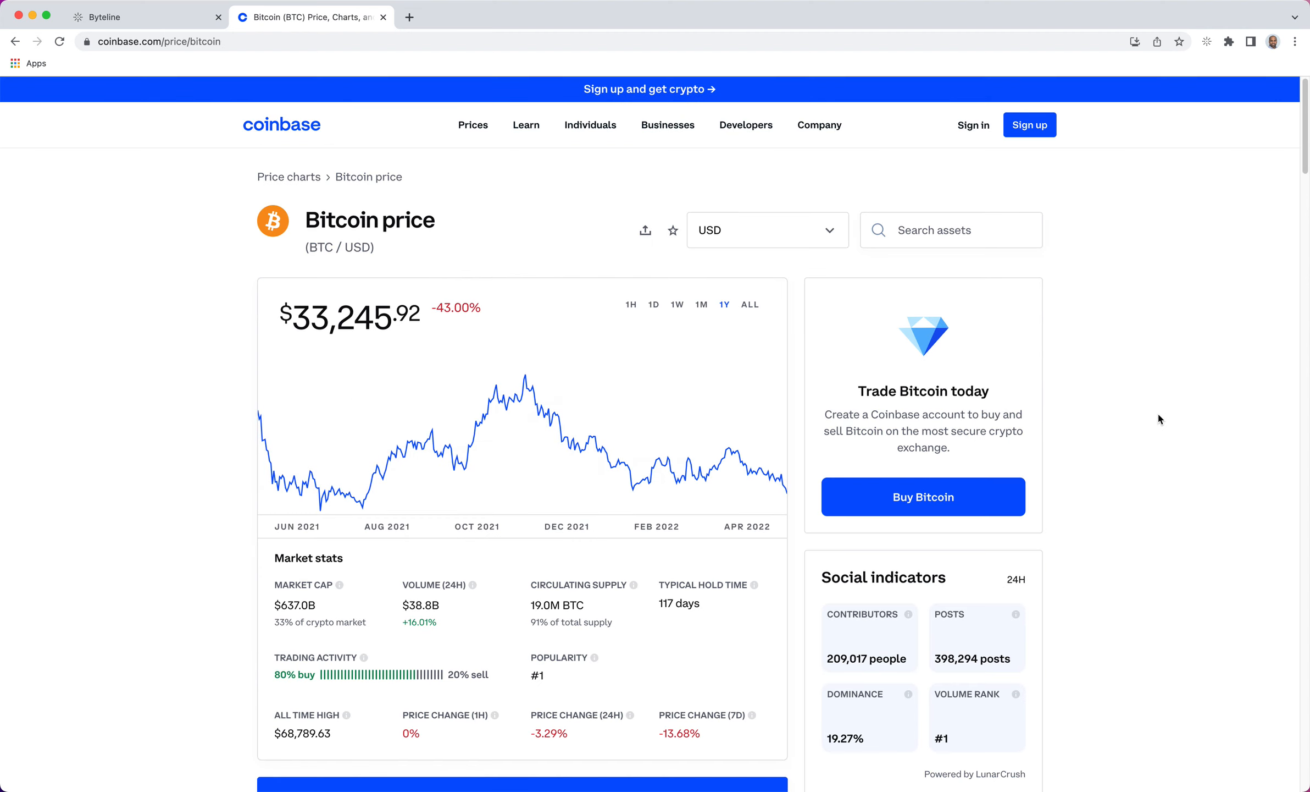
# Copy Bitcoin's circulating supply figure from the market stats as a single text element with the Byteline Web Scraper extension.
pyautogui.scroll(-2, 1160, 411)
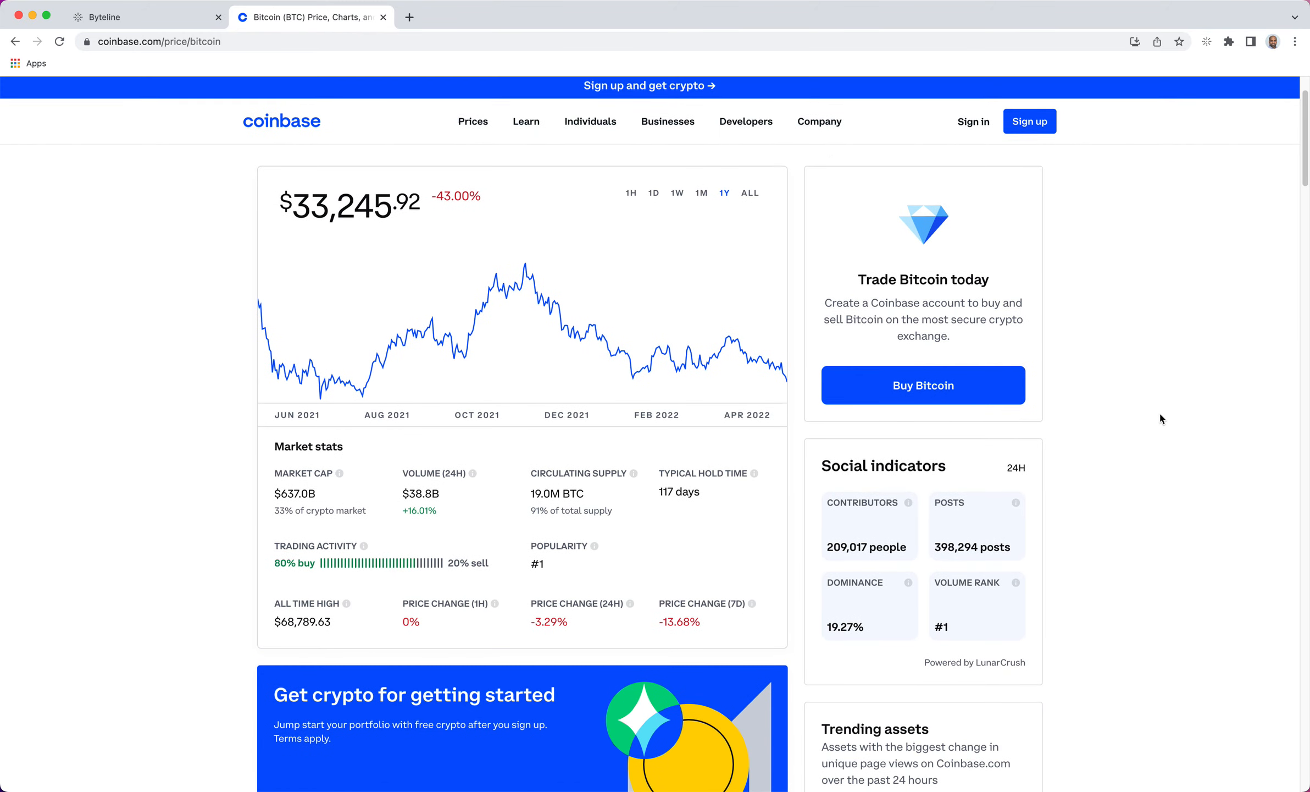
pyautogui.scroll(-3, 1159, 412)
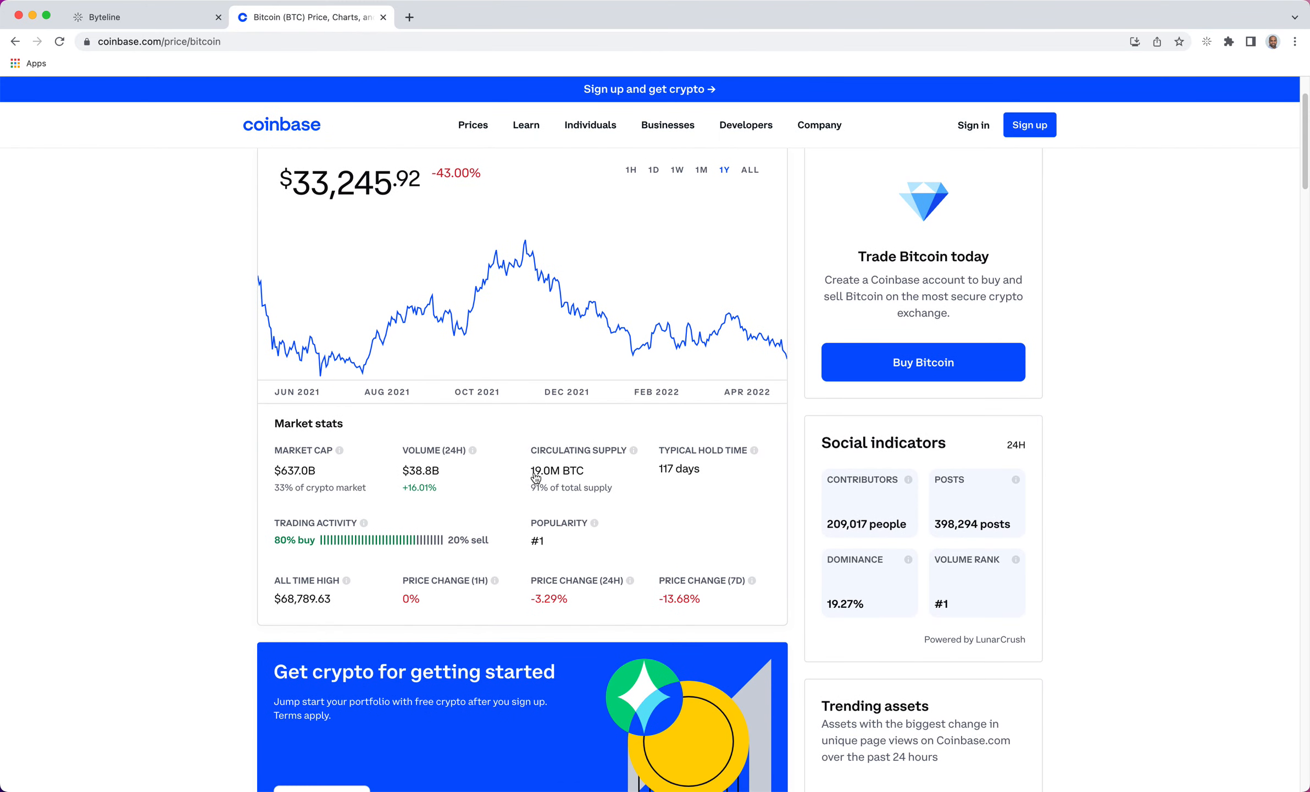
pyautogui.moveTo(529, 471); pyautogui.dragTo(711, 471)
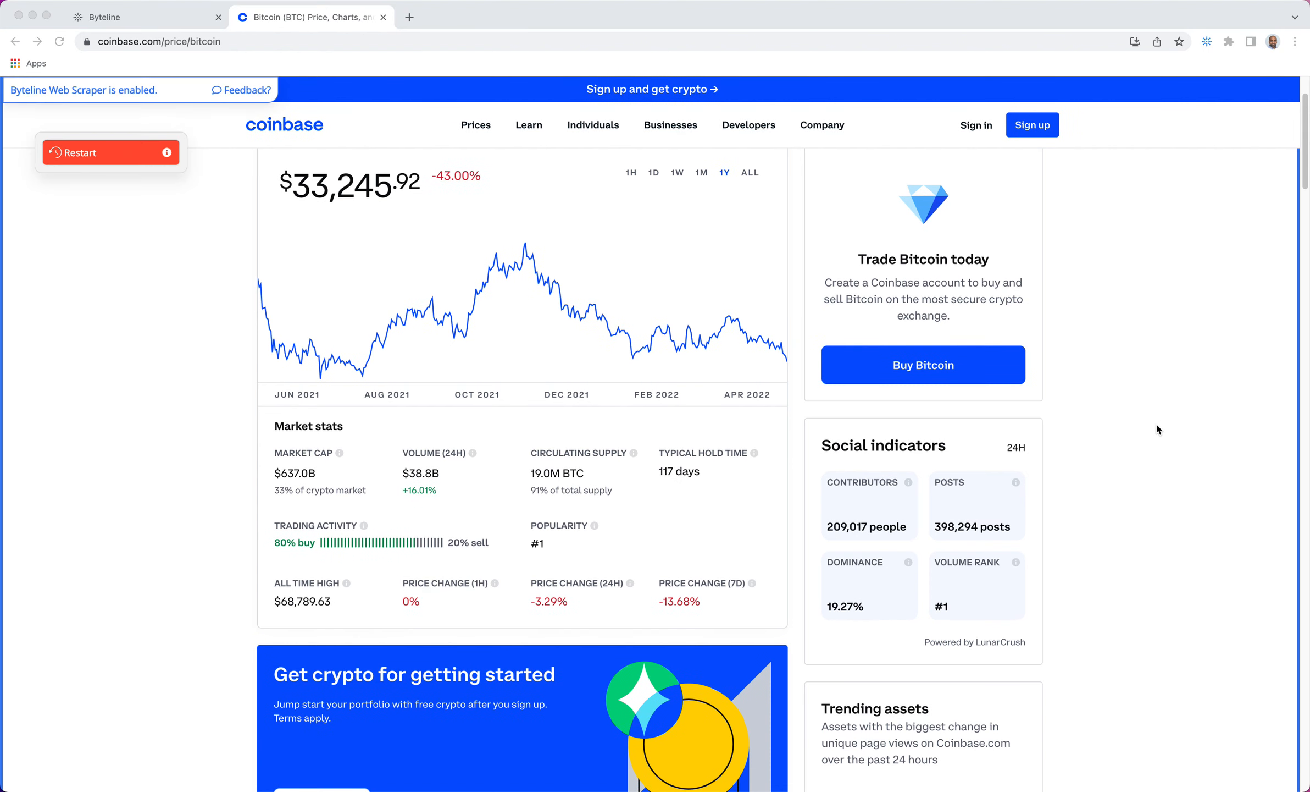
pyautogui.click(538, 476)
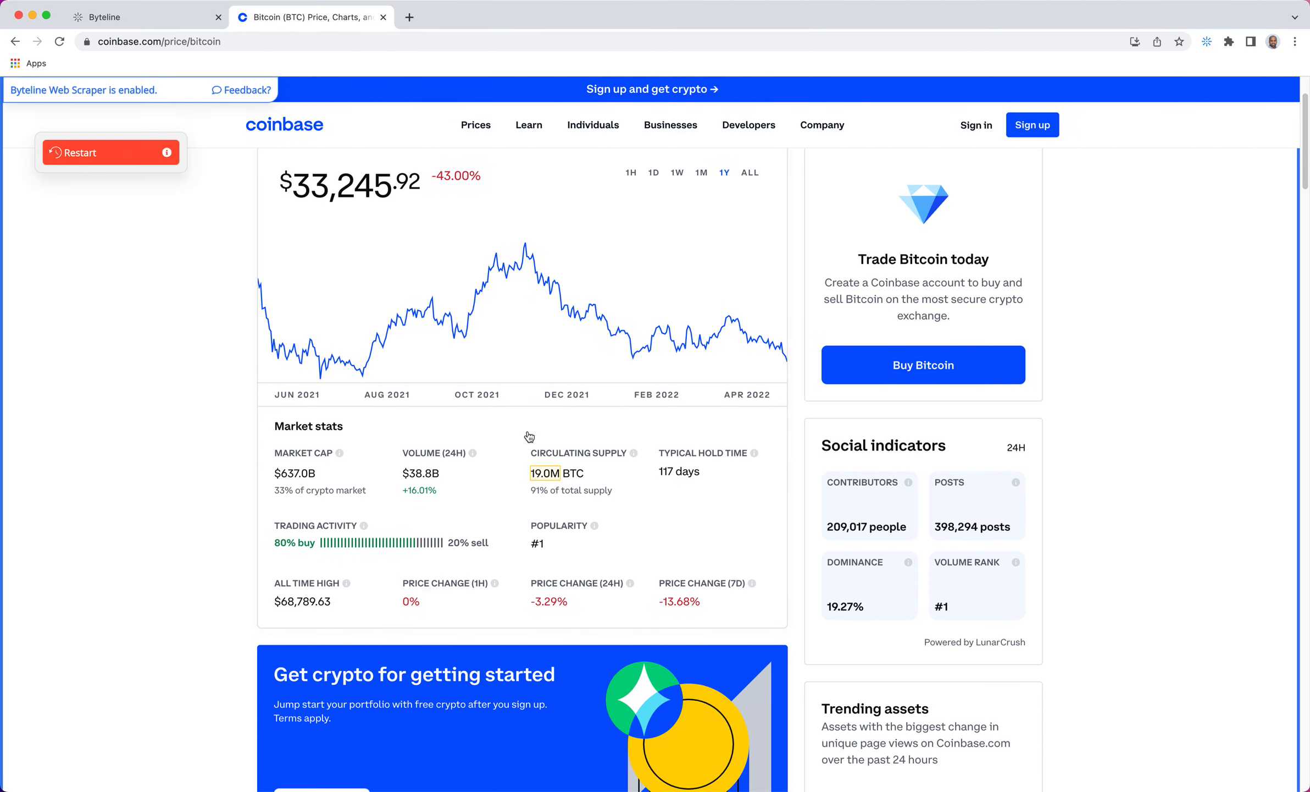
pyautogui.click(543, 476)
pyautogui.click(568, 586)
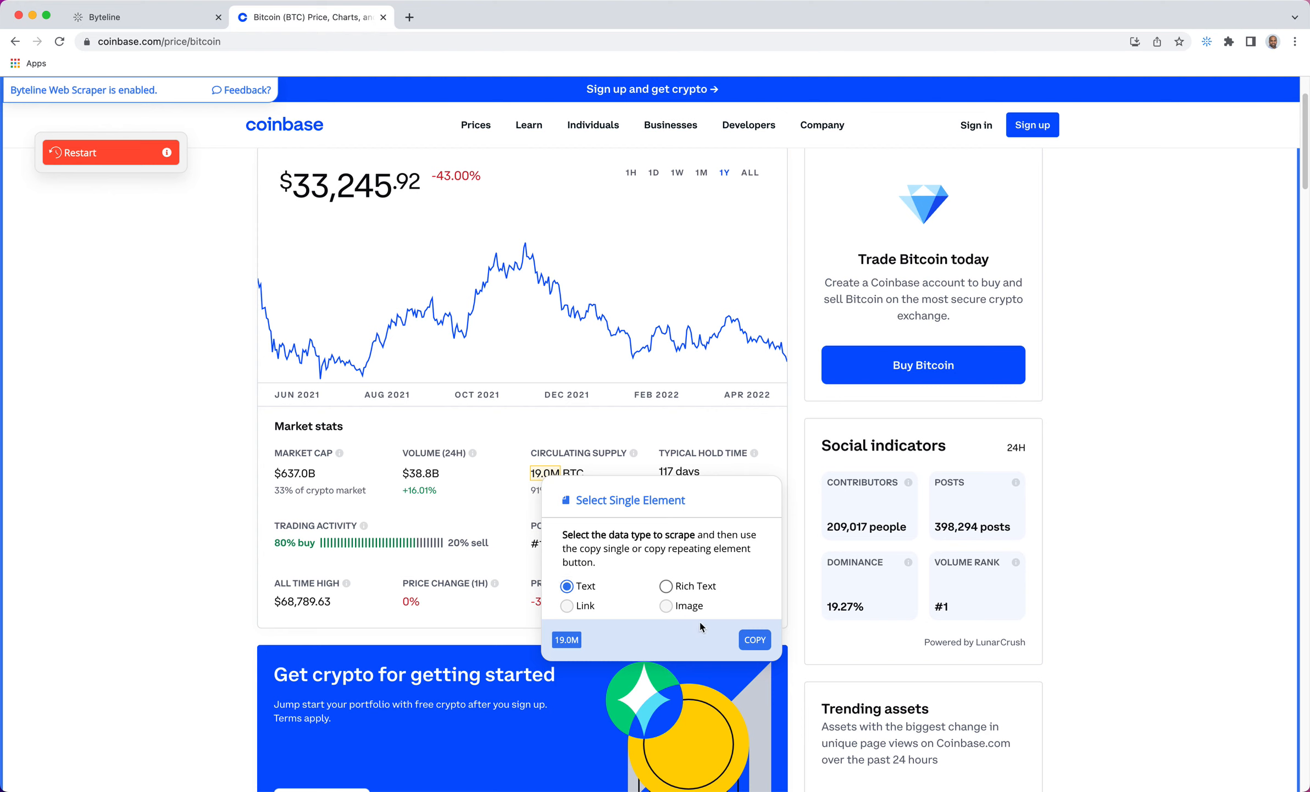
pyautogui.click(754, 640)
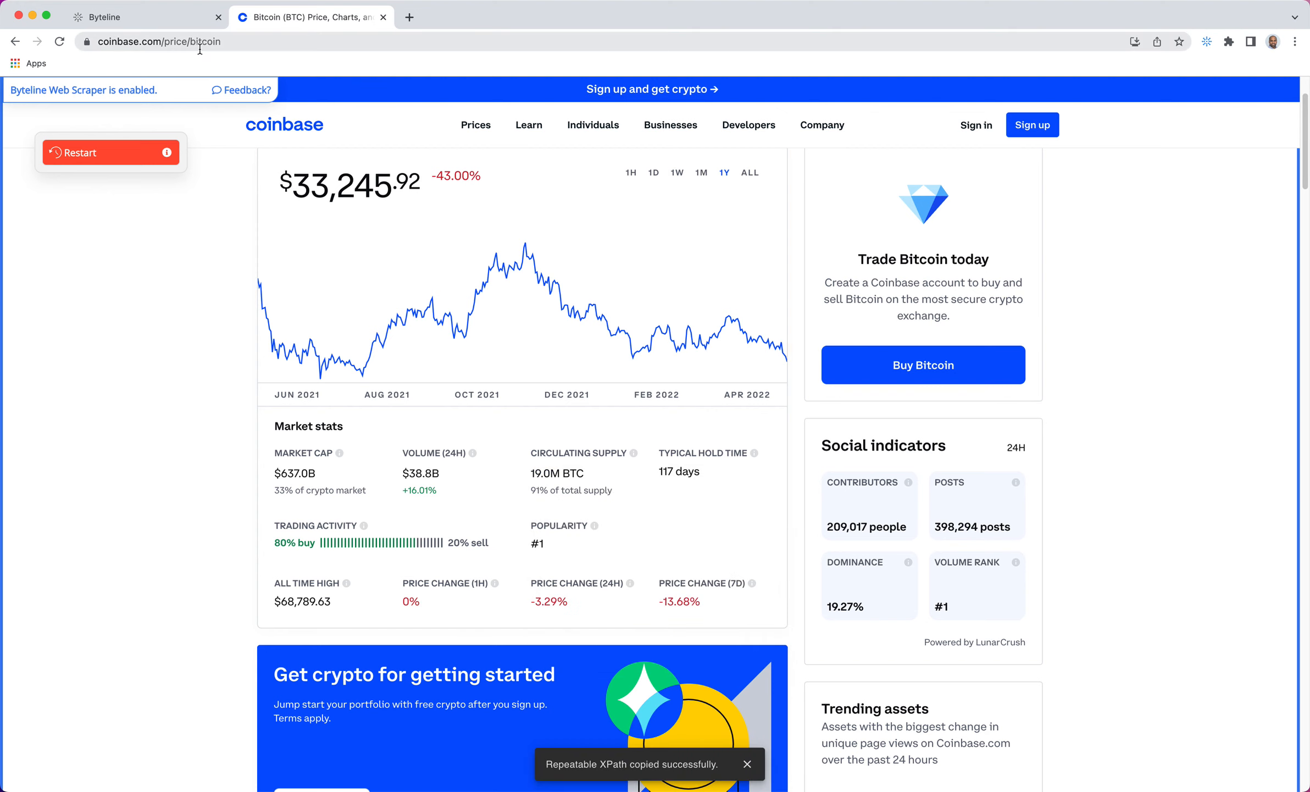
# Delete the Web Scraper node from the Byteline flow and add a new Web Scraper after the Scheduler.
pyautogui.click(162, 22)
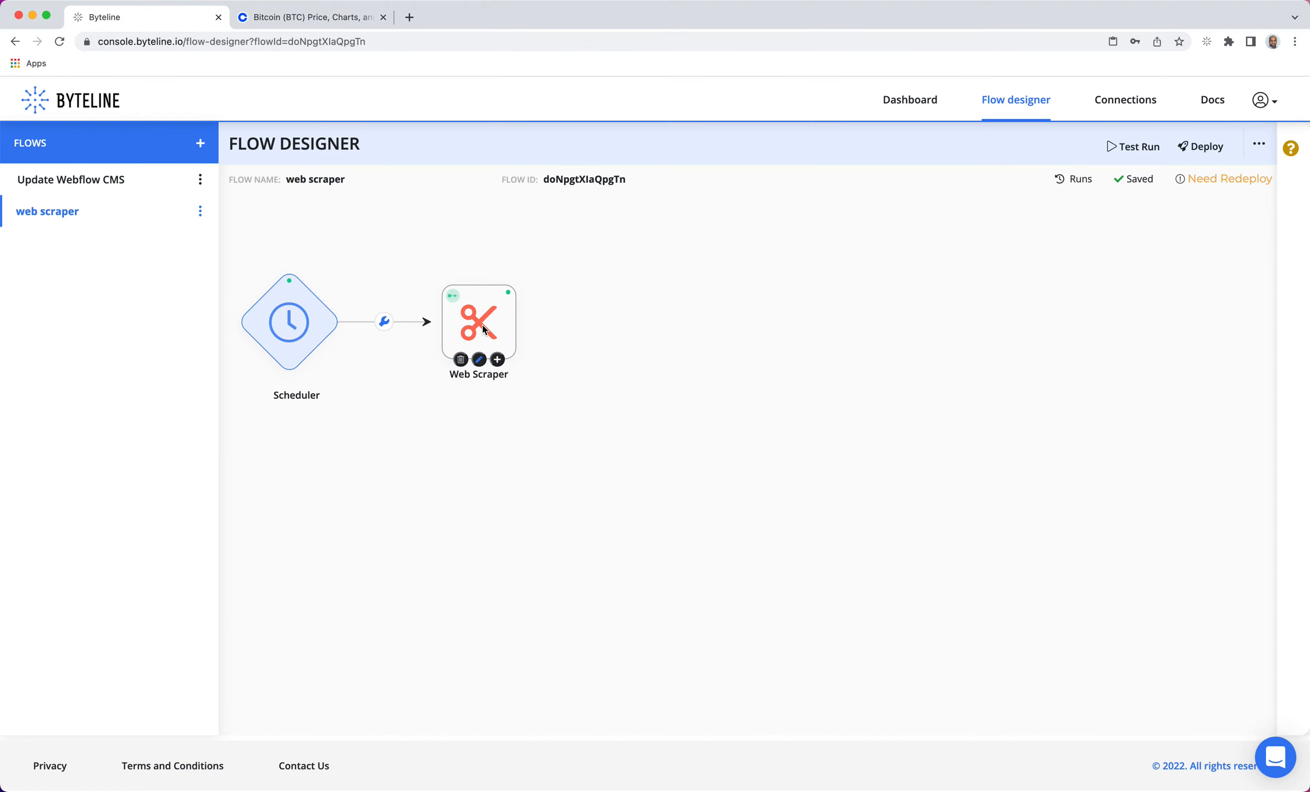
pyautogui.click(461, 361)
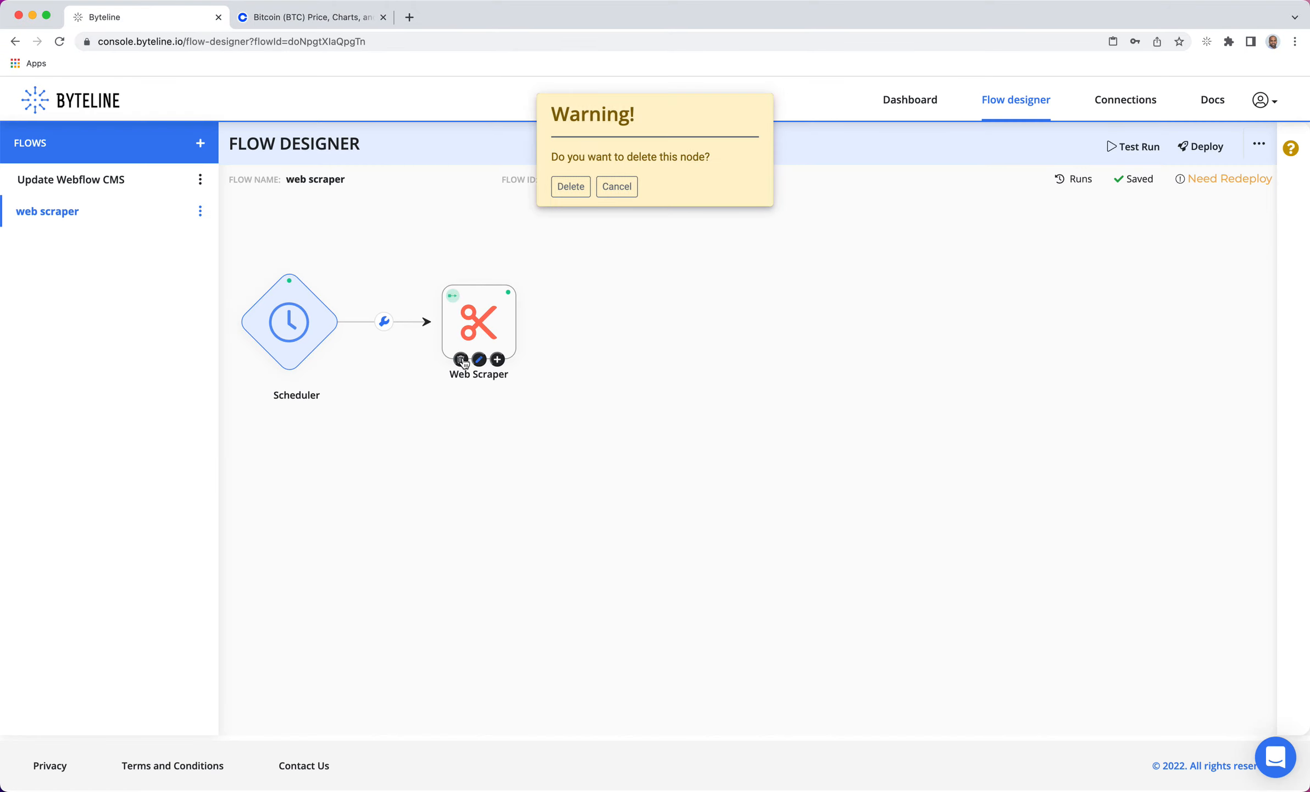
pyautogui.click(574, 190)
pyautogui.click(307, 374)
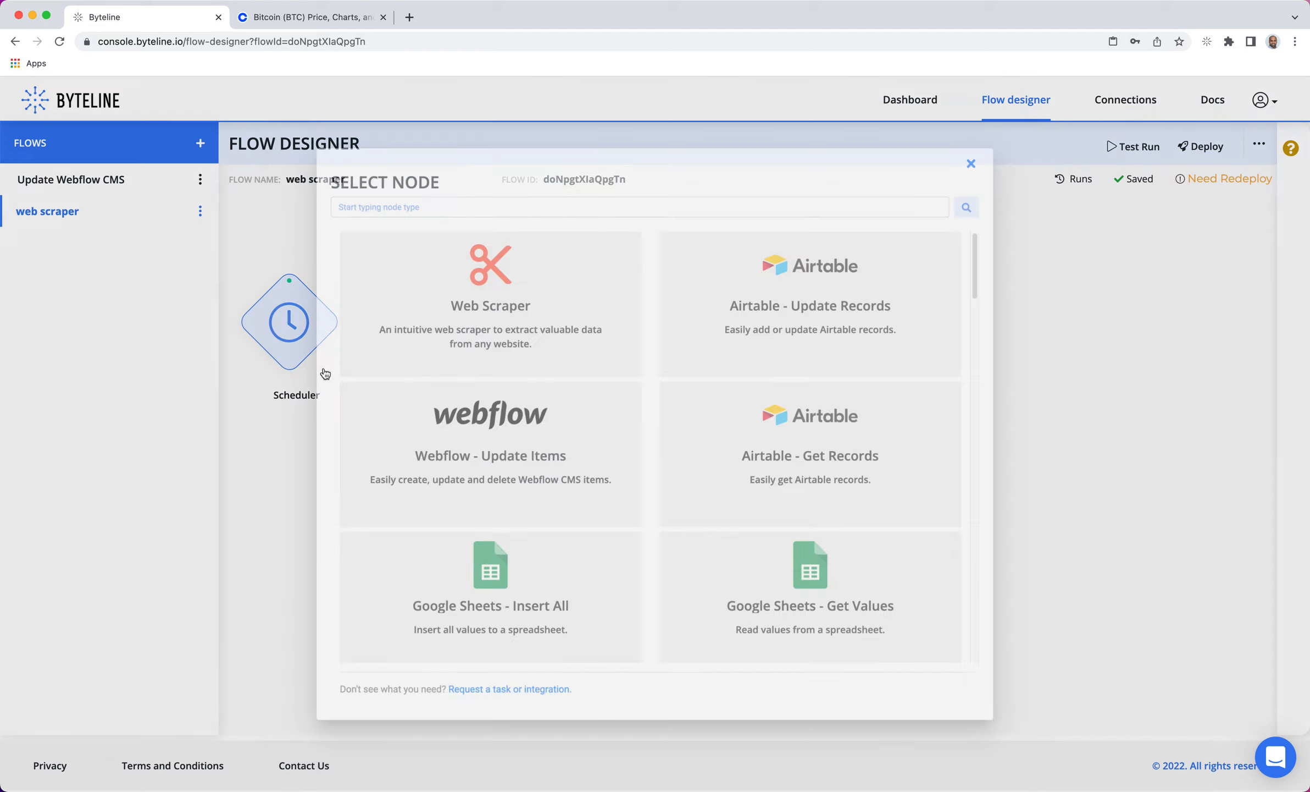
pyautogui.click(485, 263)
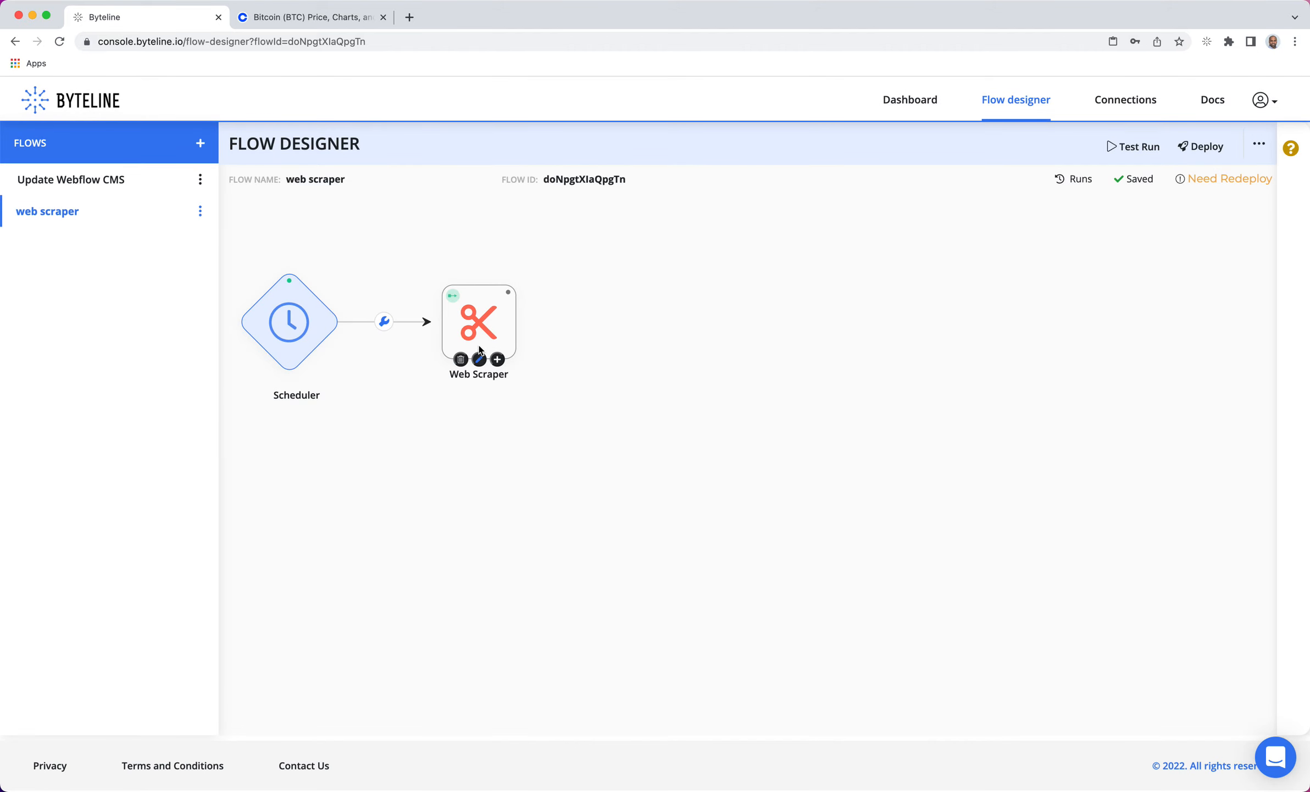
# Paste the copied circulating supply element into the new Web Scraper's configuration and name the field "supply".
pyautogui.click(479, 360)
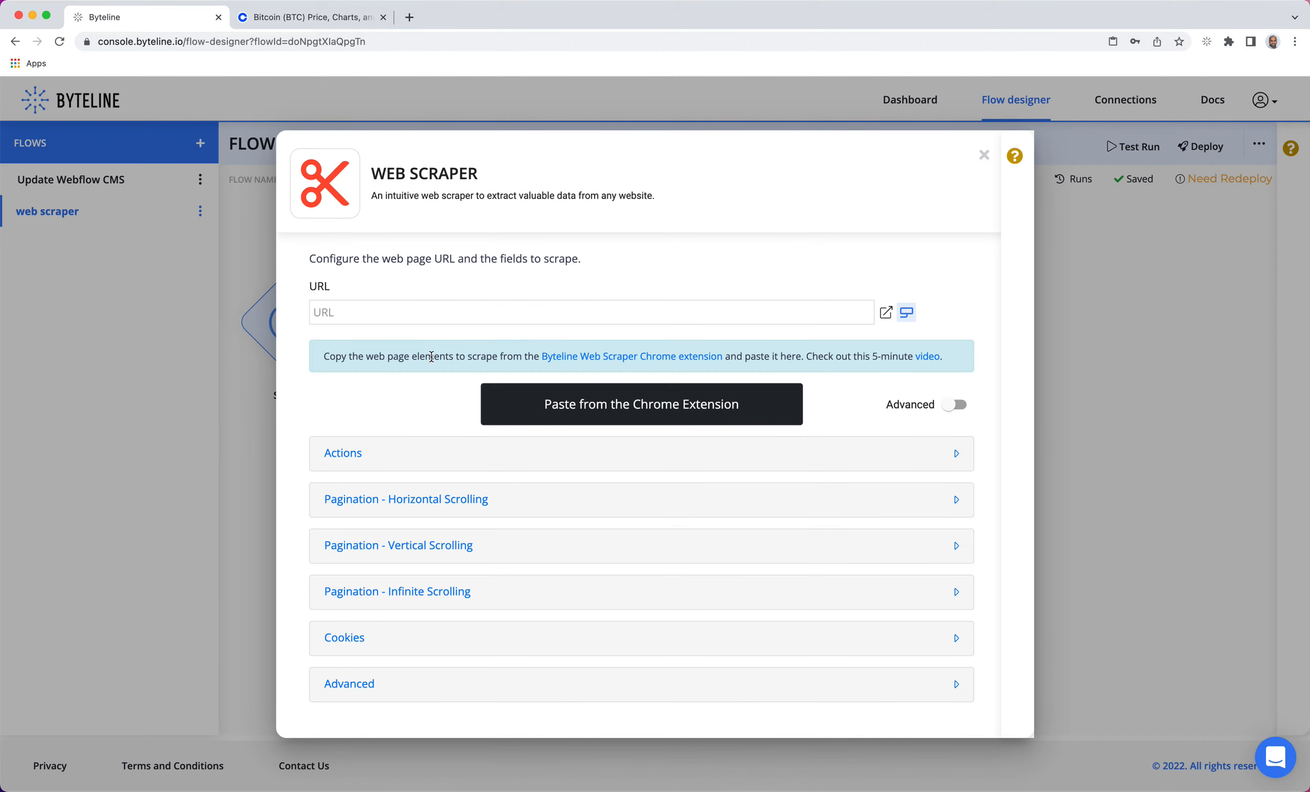
pyautogui.click(639, 407)
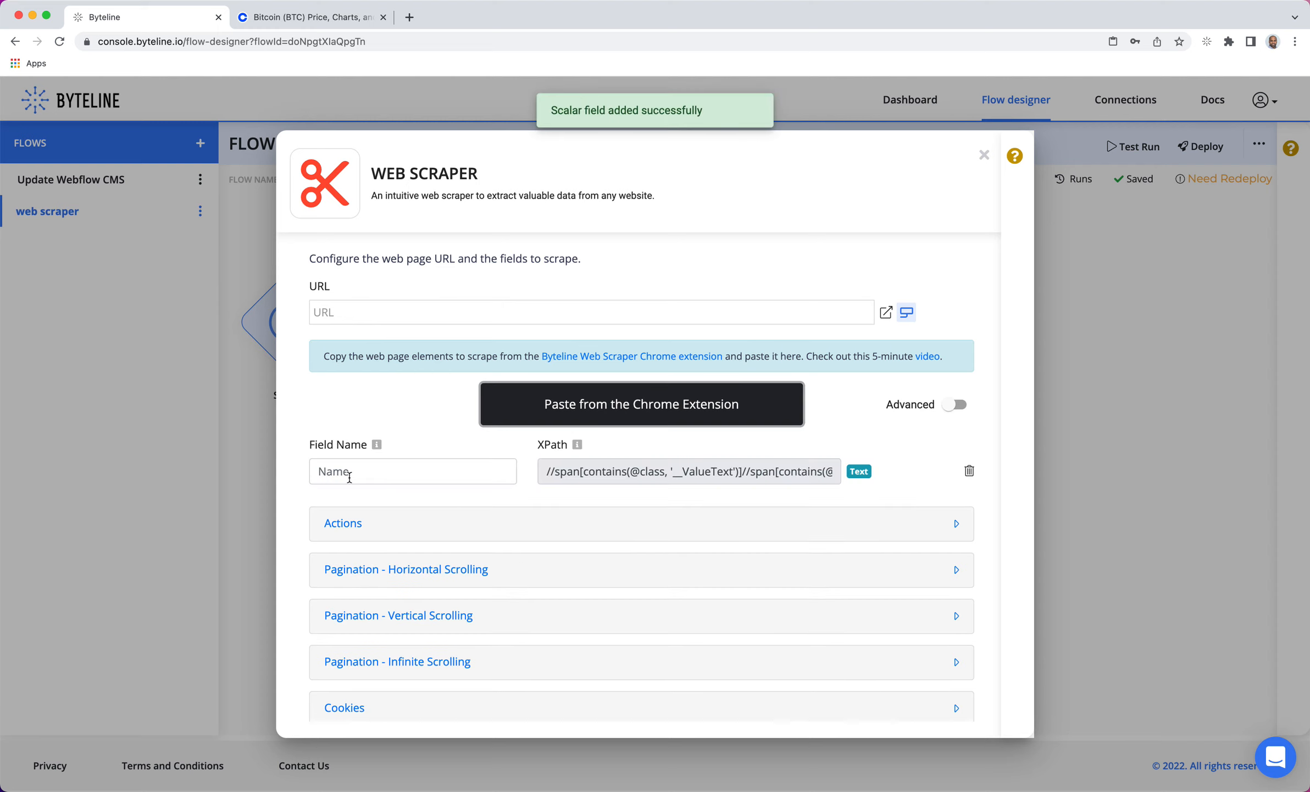
pyautogui.click(378, 471)
pyautogui.write('supply')
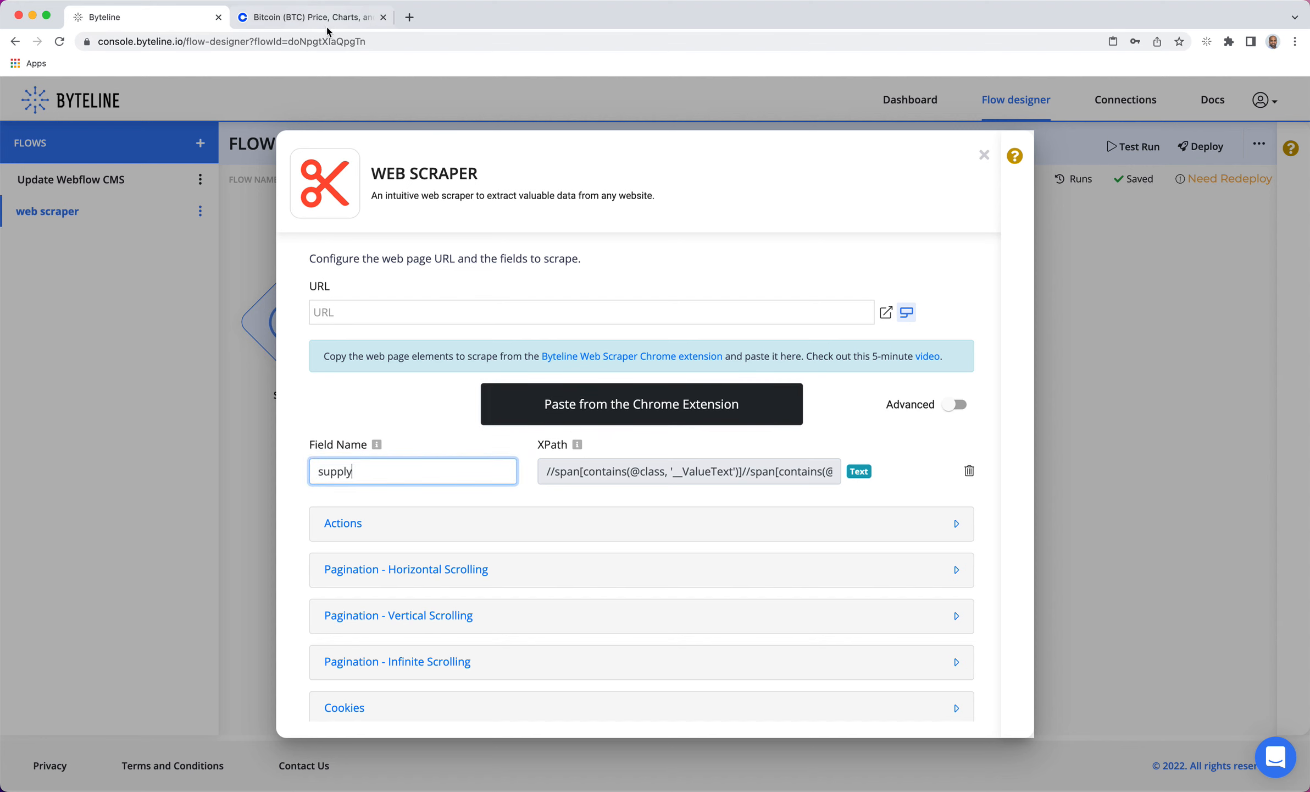
# Copy Bitcoin's typical hold time from Coinbase as a single text element and paste it into the Web Scraper configuration.
pyautogui.click(311, 17)
pyautogui.click(676, 474)
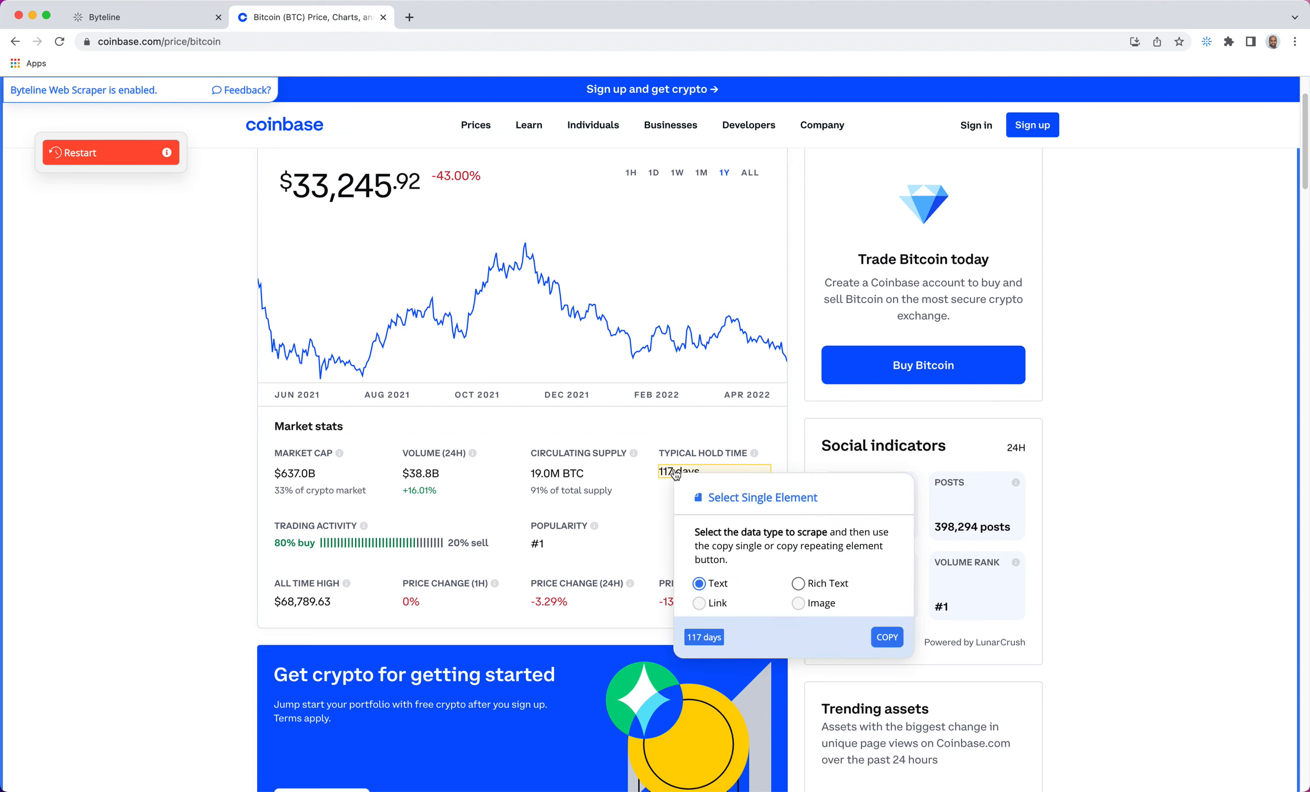
pyautogui.click(888, 637)
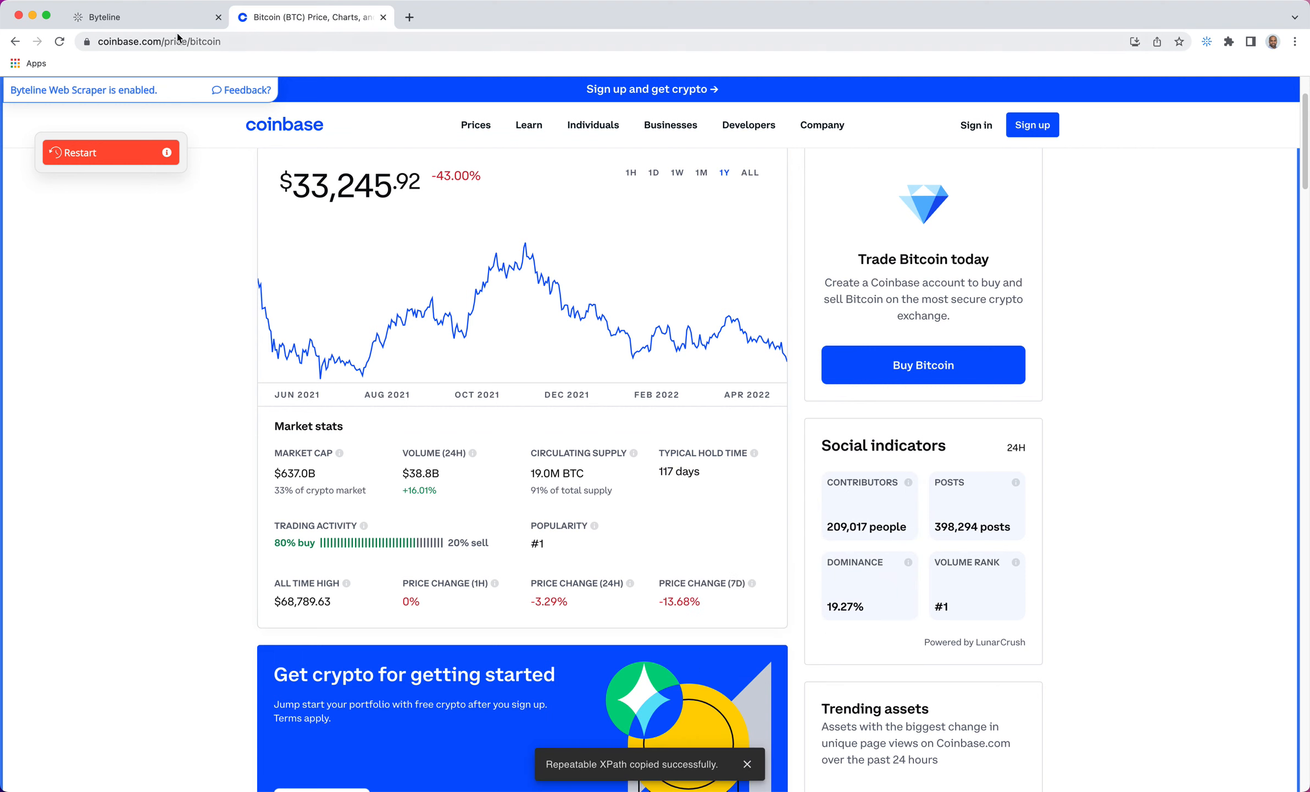
pyautogui.click(146, 17)
pyautogui.click(534, 397)
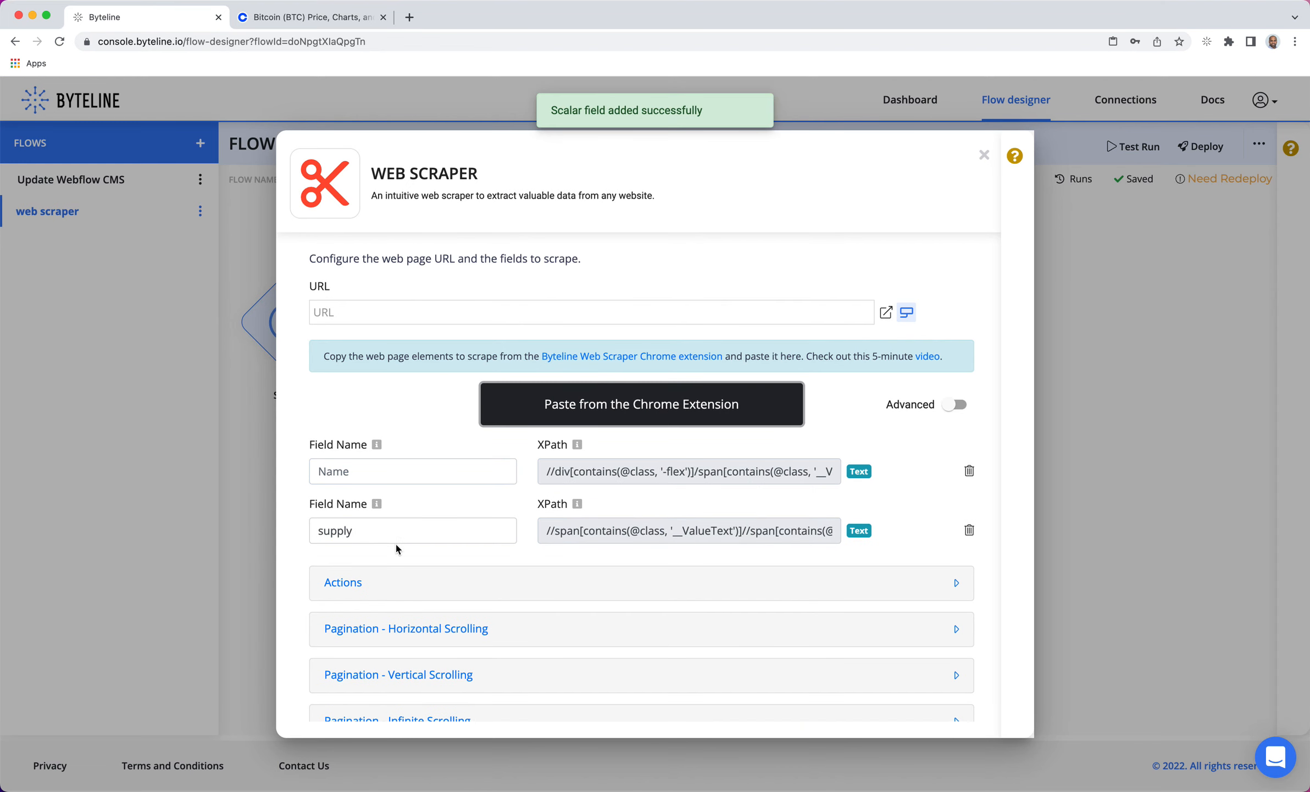
# Name the newly pasted typical hold time field "holdTime" in the Web Scraper configuration.
pyautogui.click(387, 471)
pyautogui.write('holdTime')
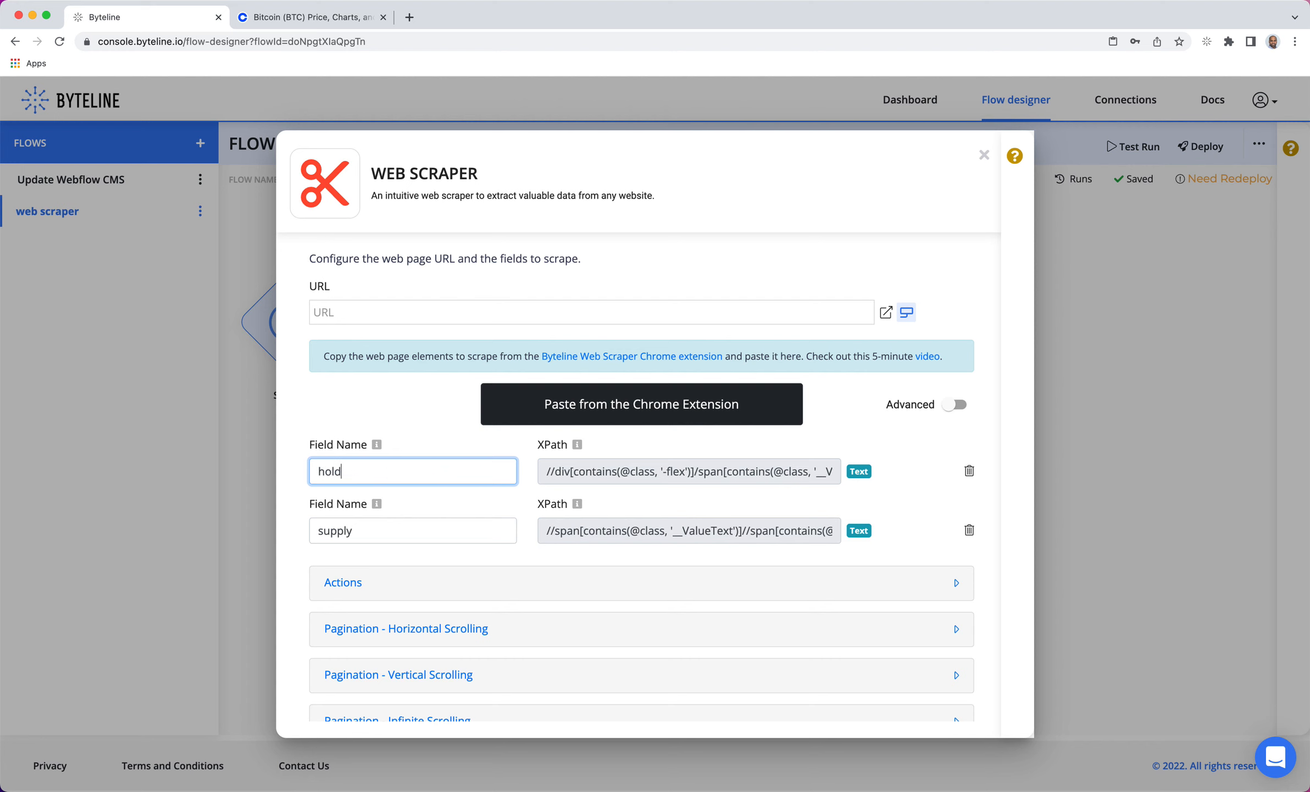
pyautogui.click(418, 312)
pyautogui.click(290, 20)
pyautogui.click(279, 36)
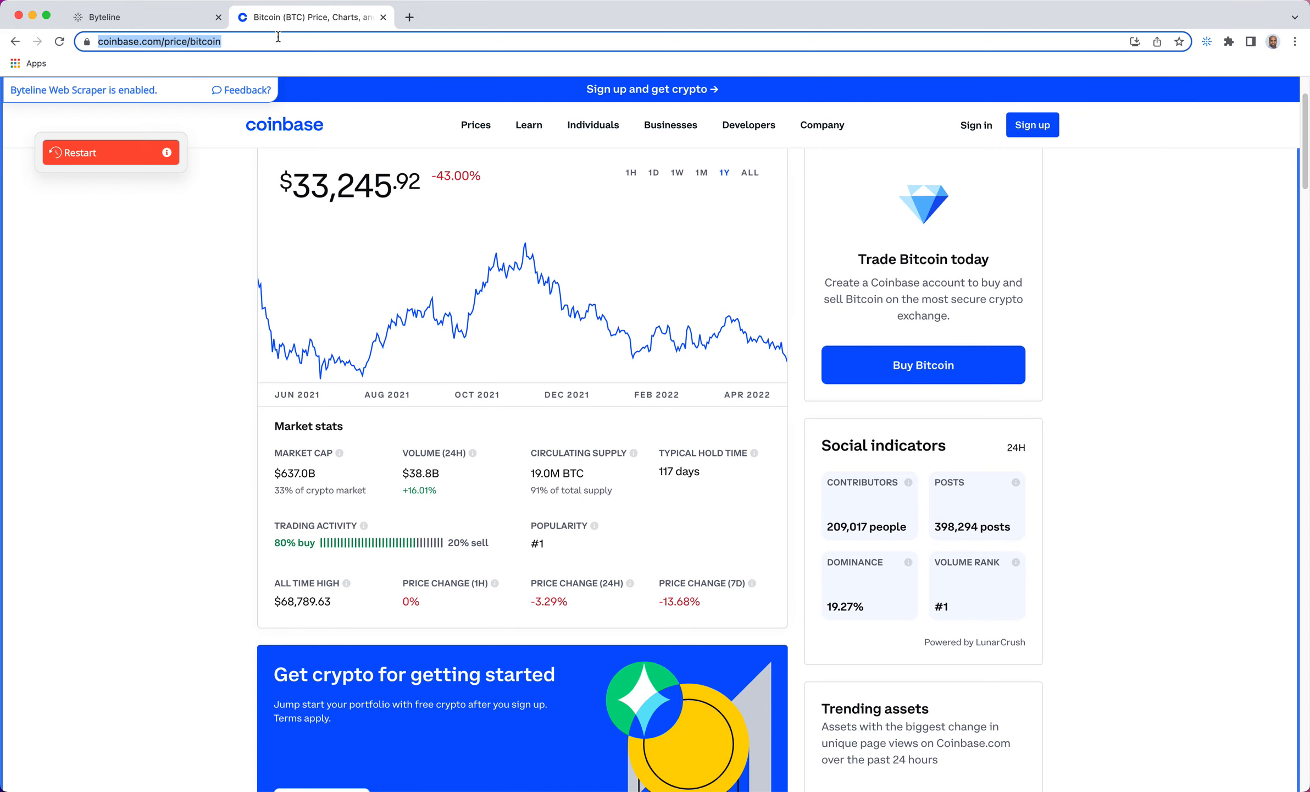
pyautogui.click(123, 18)
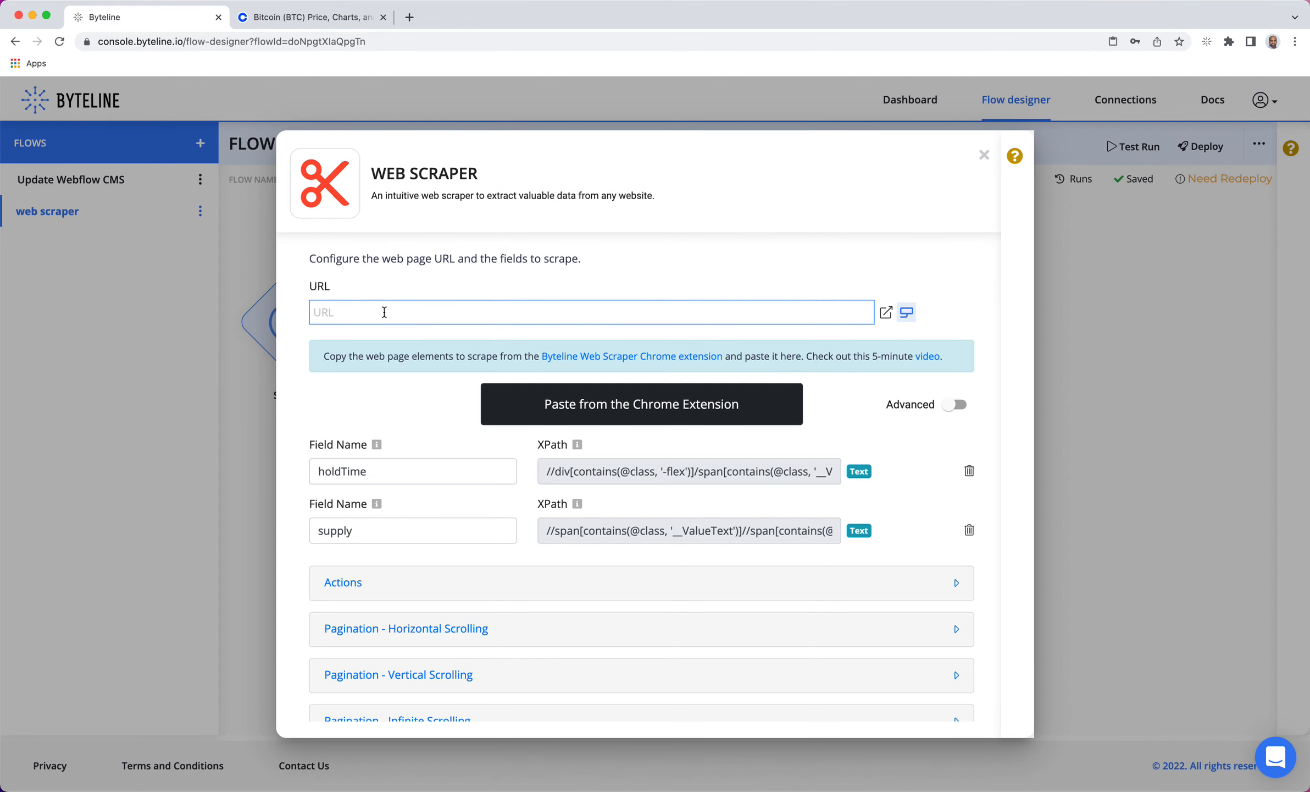
pyautogui.press('super+v')
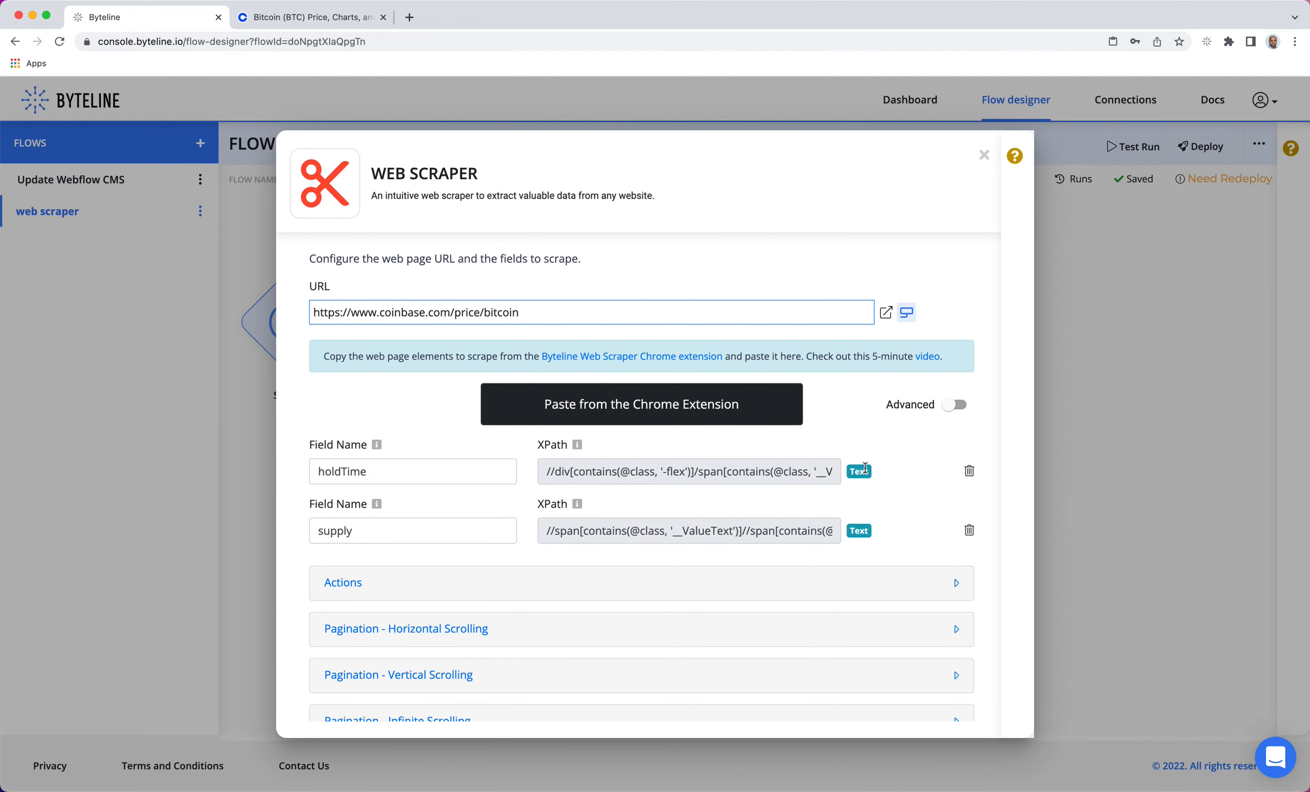
pyautogui.scroll(-4, 865, 468)
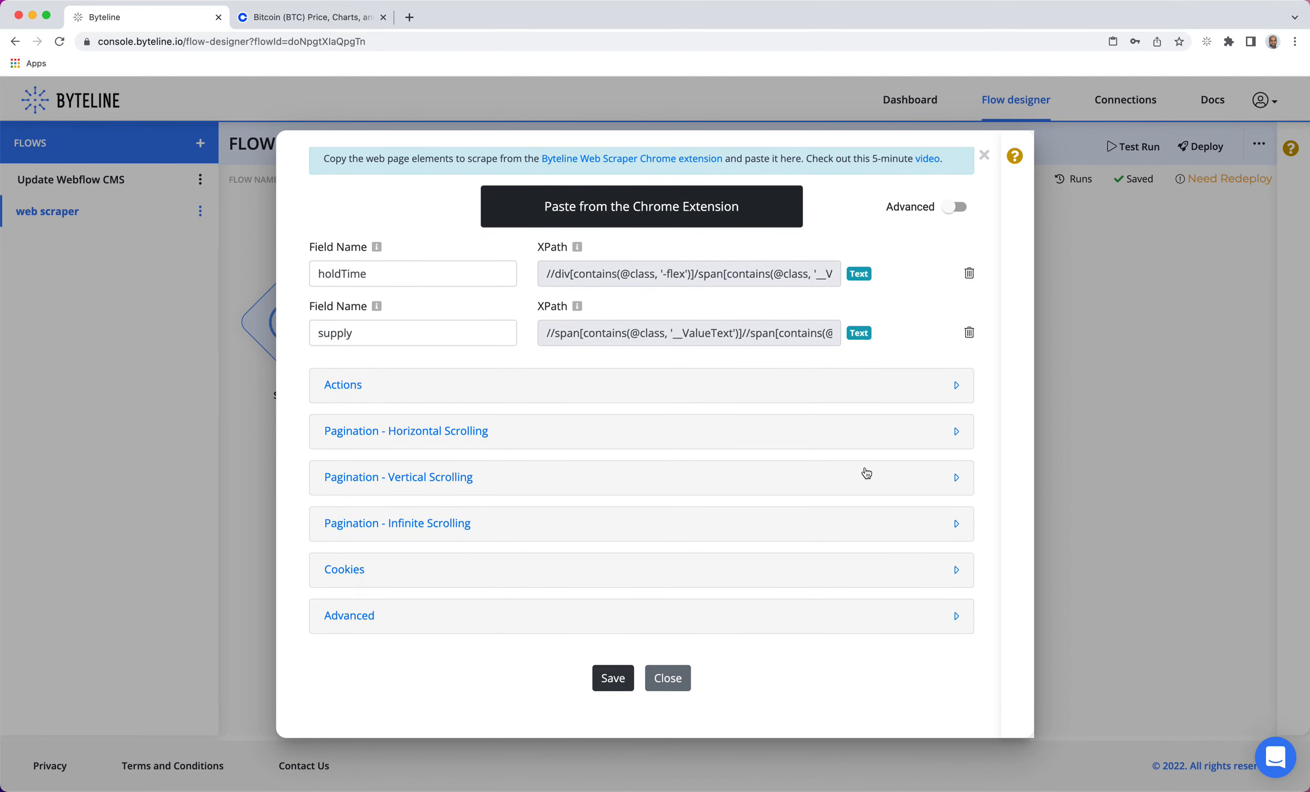
pyautogui.click(625, 678)
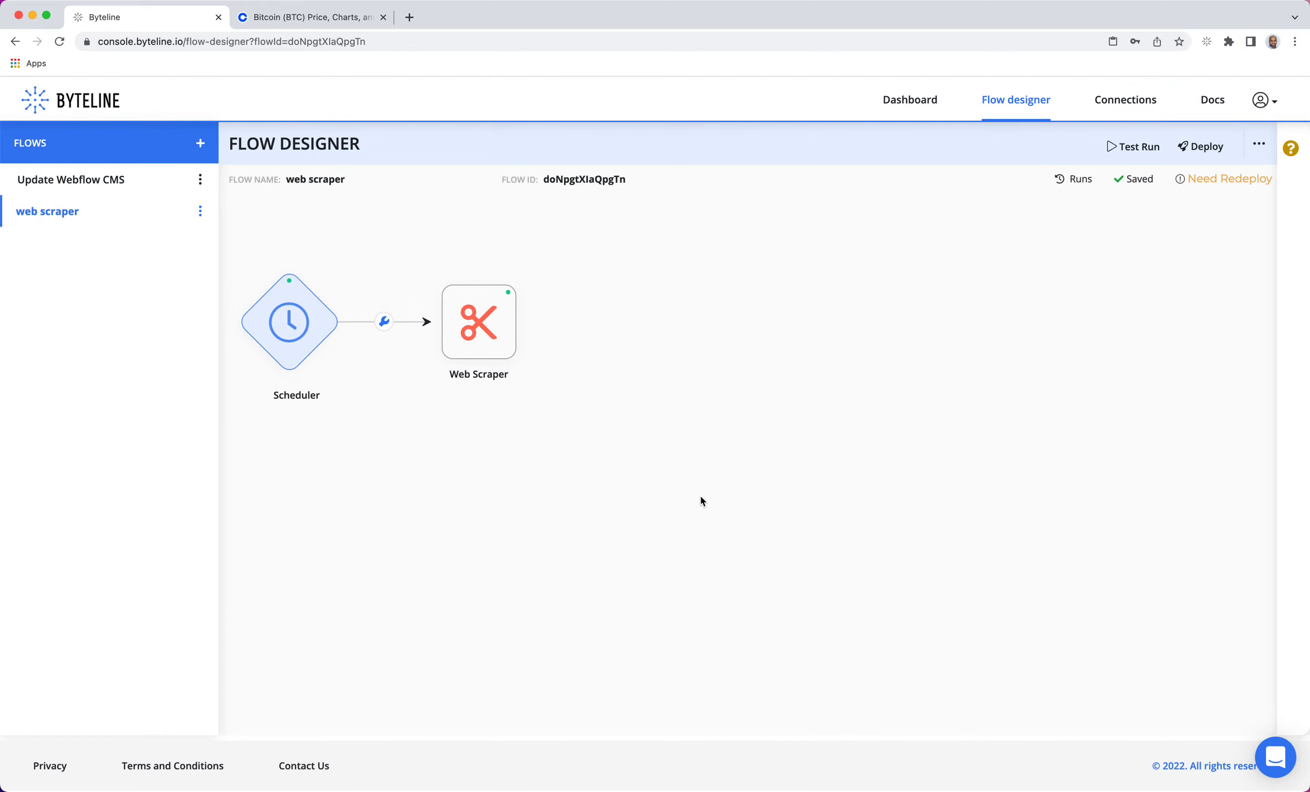